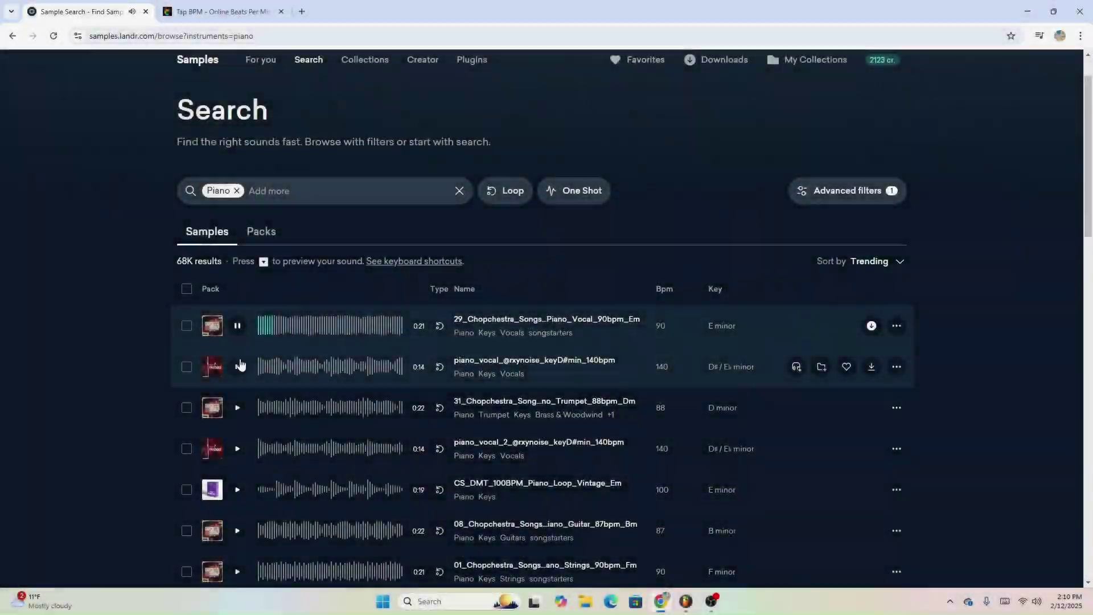
# - Preview several piano loops in the LANDR results, including the Chopchestra piano guitar, piano strings and Piano_Loop_Vintage samples
pyautogui.click(237, 367)
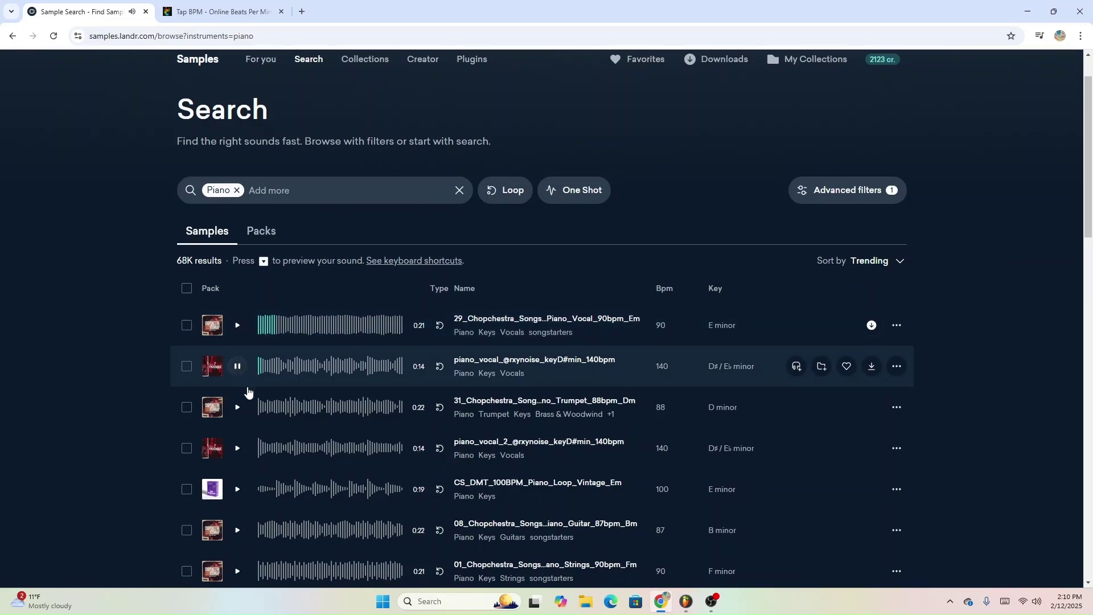
pyautogui.scroll(-1, 240, 371)
pyautogui.click(244, 475)
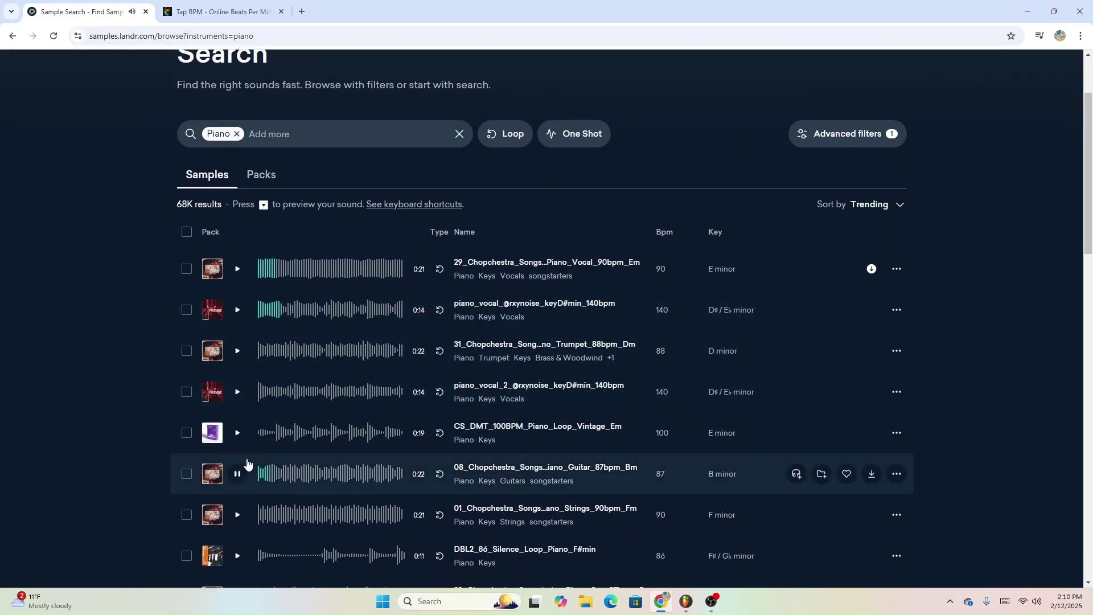
pyautogui.click(238, 433)
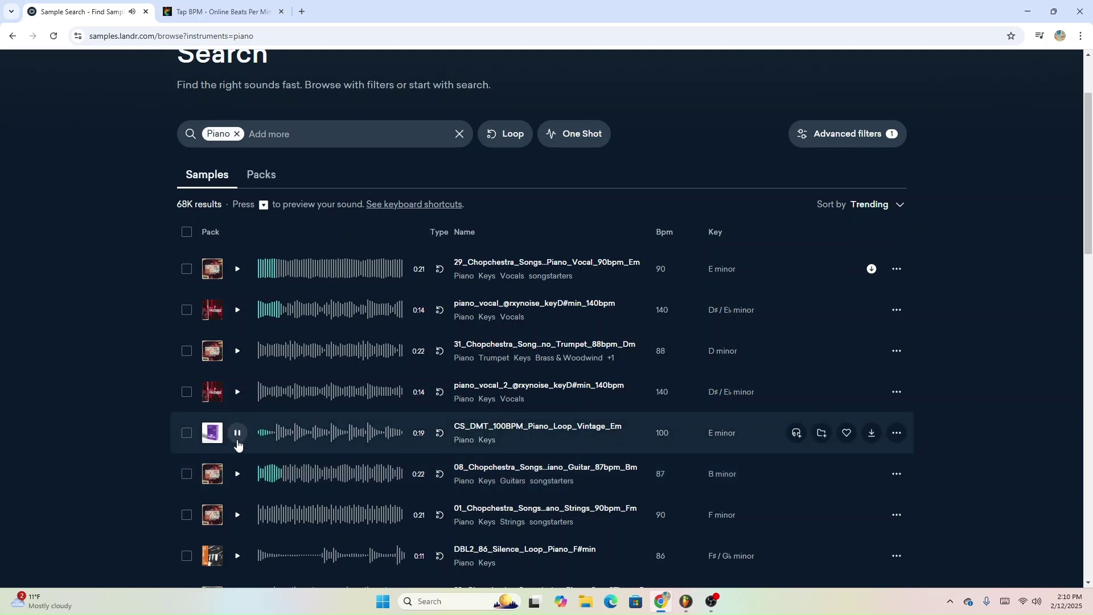
pyautogui.click(238, 475)
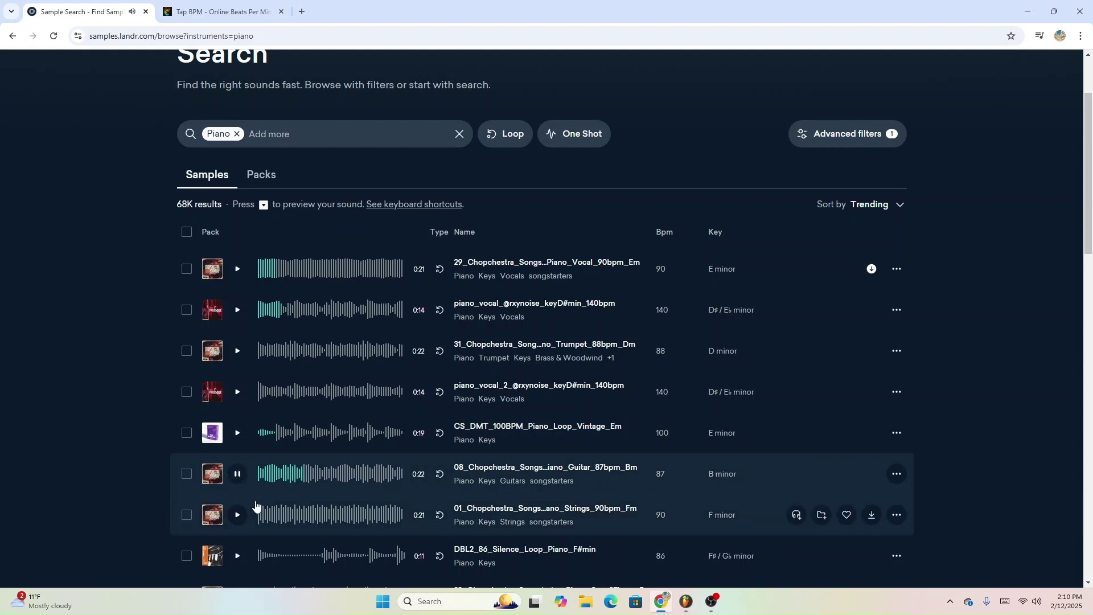
pyautogui.click(238, 515)
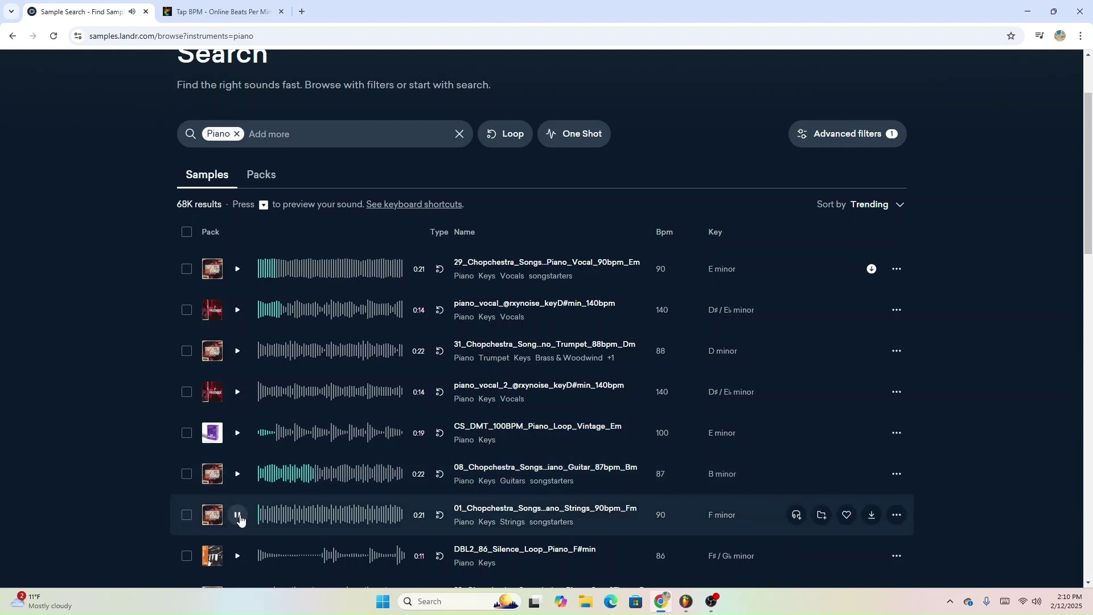
pyautogui.click(238, 475)
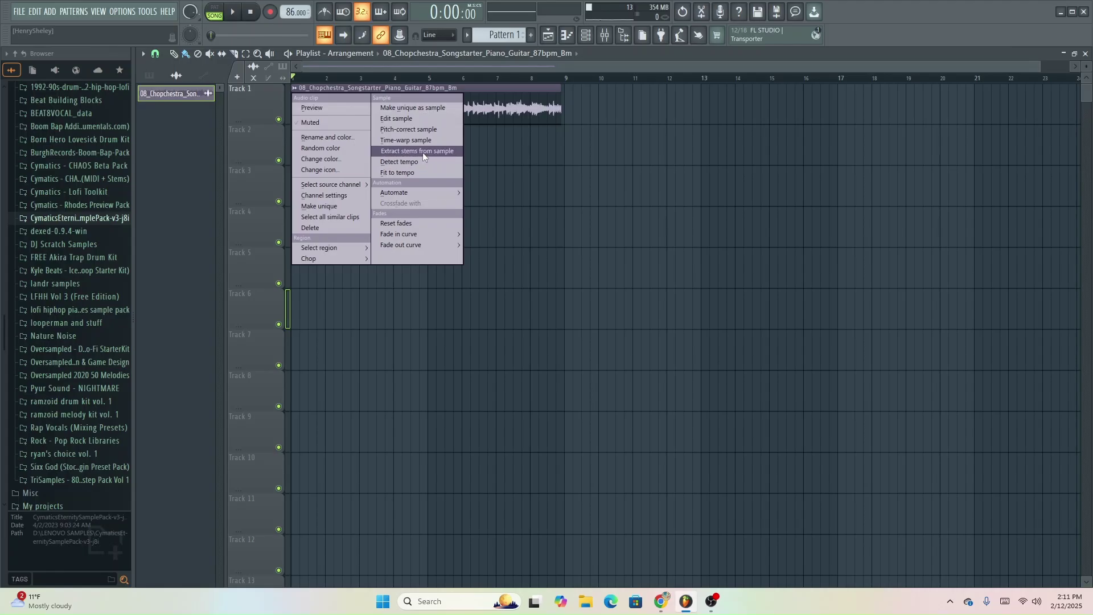
# - In FL Studio, extract the drums, bass and instruments stems from the 08_Chopchestra piano guitar sample, leaving out vocals
pyautogui.click(424, 152)
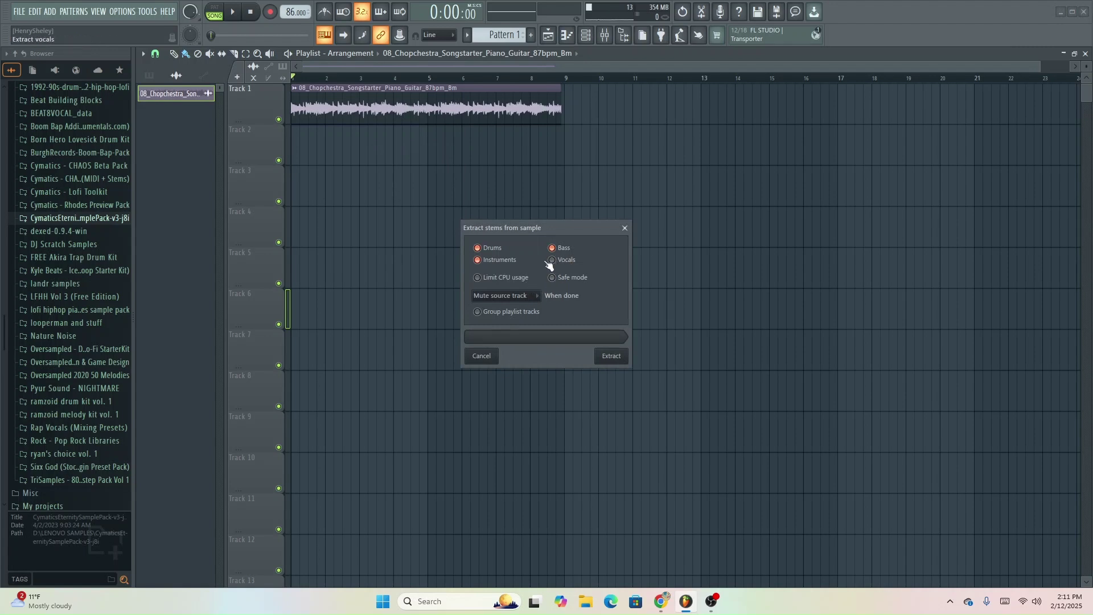
pyautogui.click(623, 359)
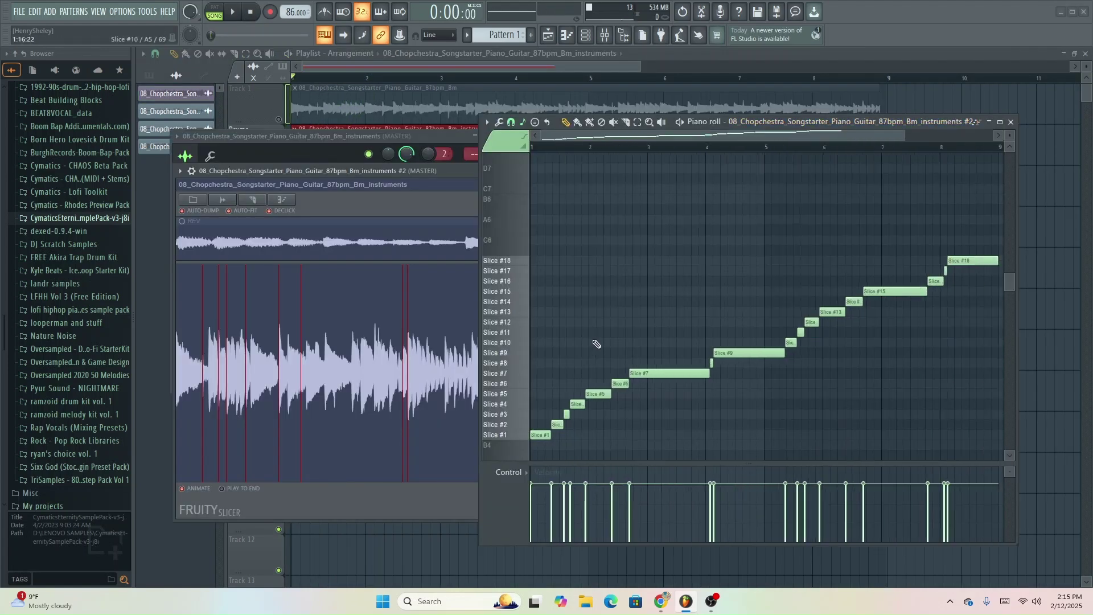
# - Play back the sliced instruments sample from the piano roll and move the Fruity Slicer window lower
pyautogui.scroll(-2, 596, 344)
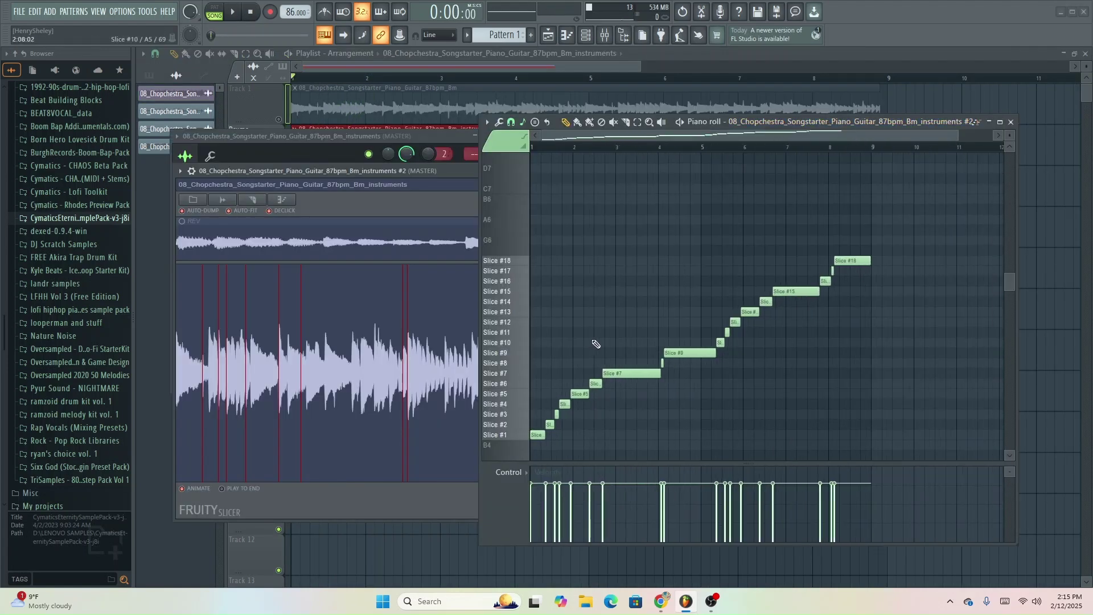
pyautogui.press('space')
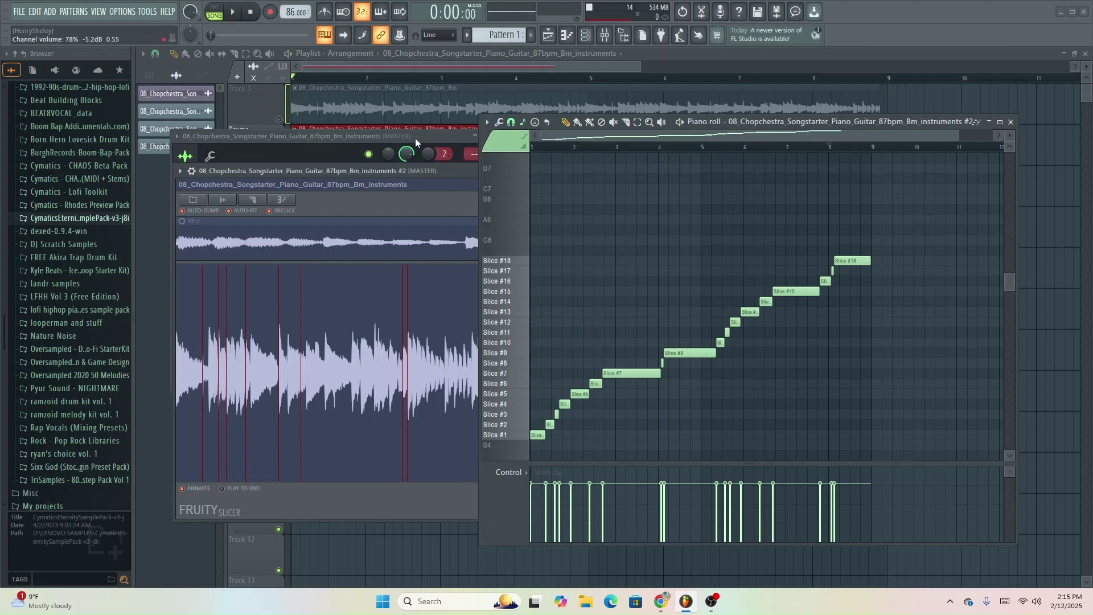
pyautogui.moveTo(416, 142); pyautogui.dragTo(459, 317)
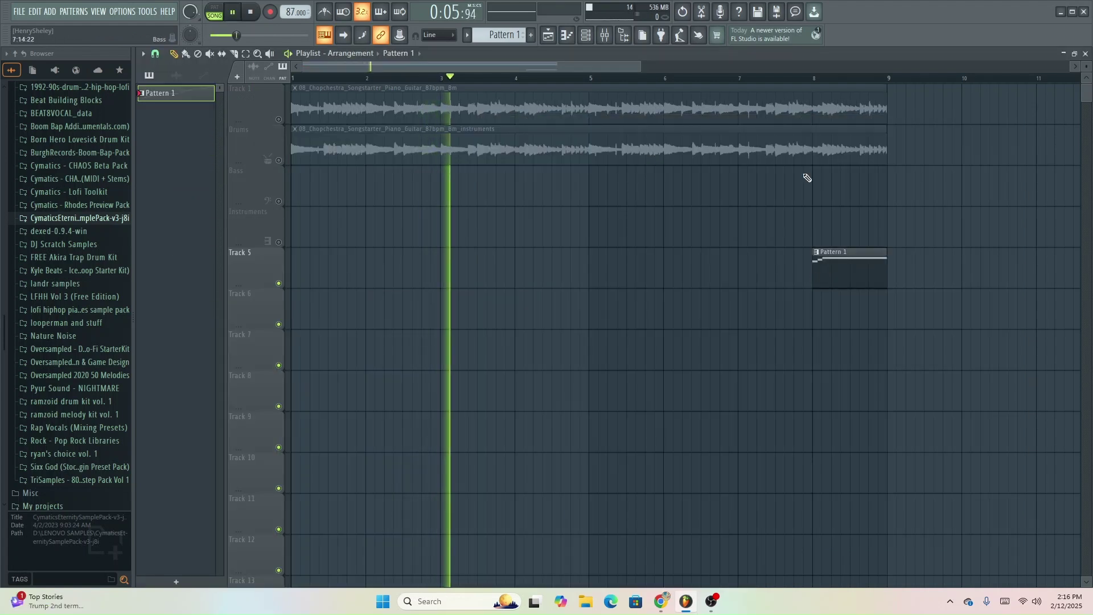
# - Move the Pattern 1 clip on Track 5 from bar 8 to bar 1 and play it from the start
pyautogui.press('space')
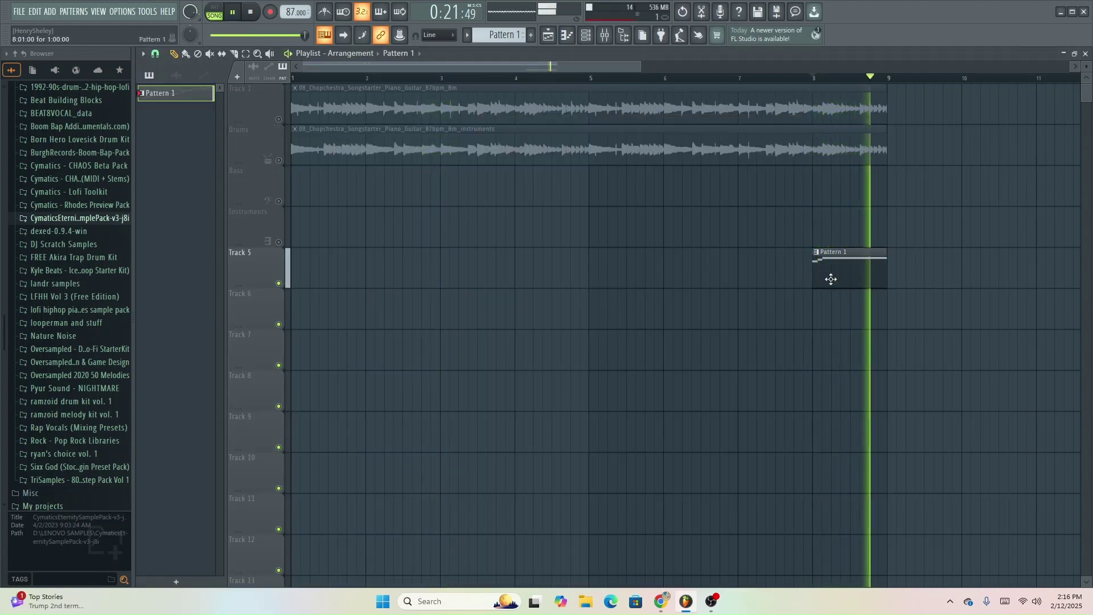
pyautogui.press('space')
pyautogui.moveTo(831, 279); pyautogui.dragTo(273, 269)
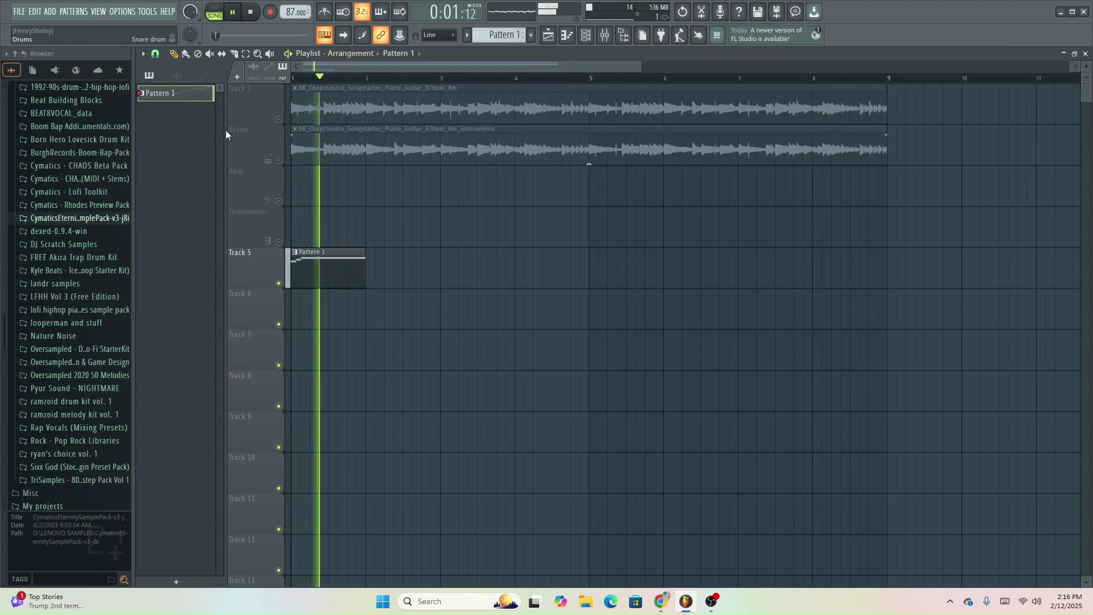
pyautogui.press('space')
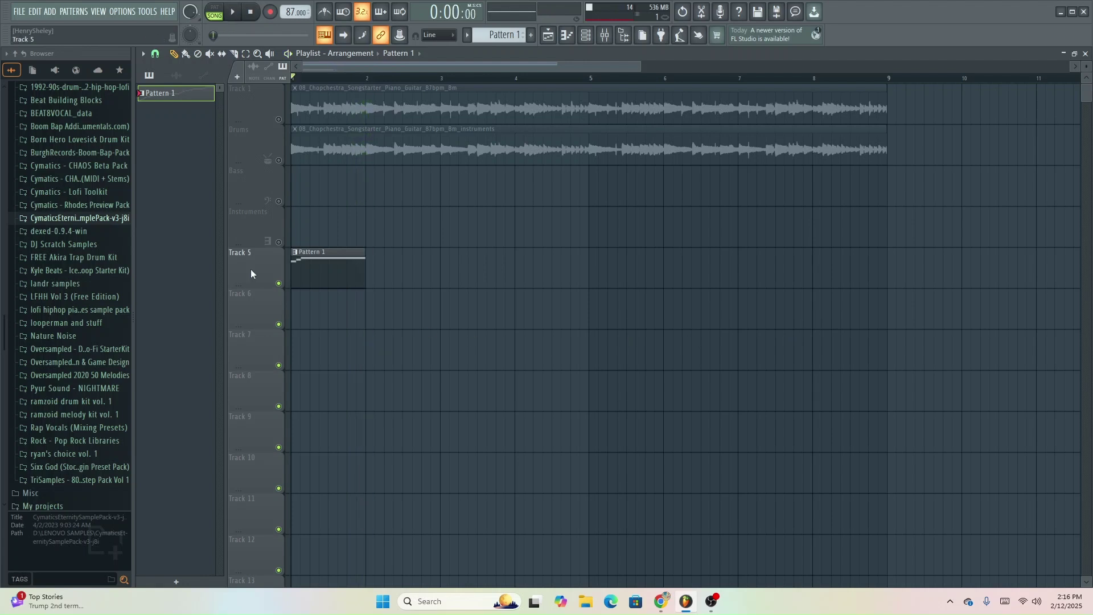
# - Return Pattern 1 to bar 8, trim the instruments clip on the Drums track to its last bar, and play it from bar 1
pyautogui.moveTo(303, 269); pyautogui.dragTo(824, 288)
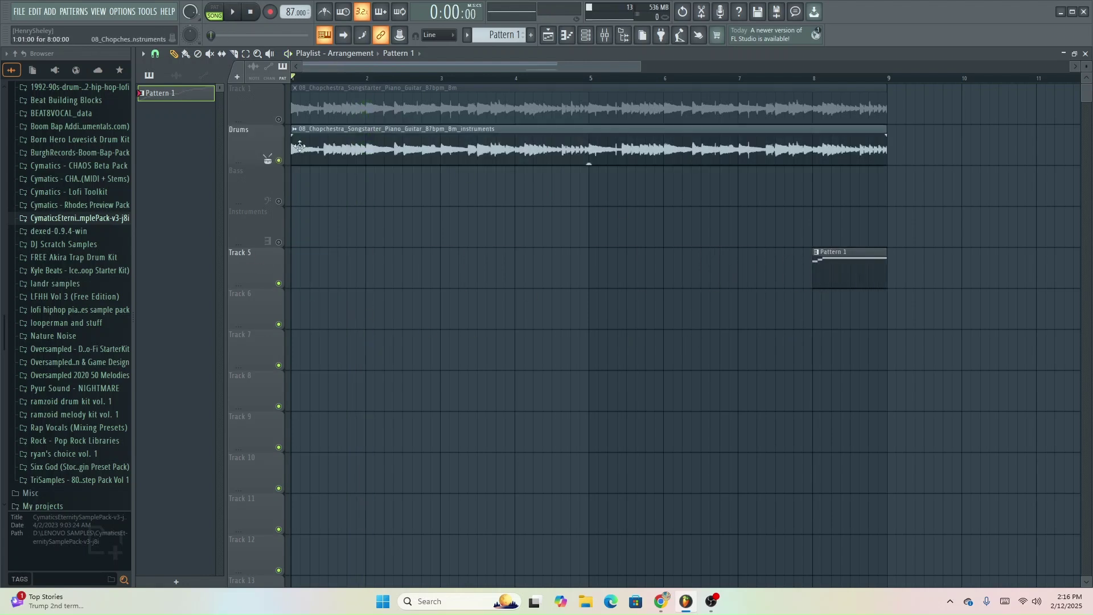
pyautogui.moveTo(291, 162); pyautogui.dragTo(834, 162)
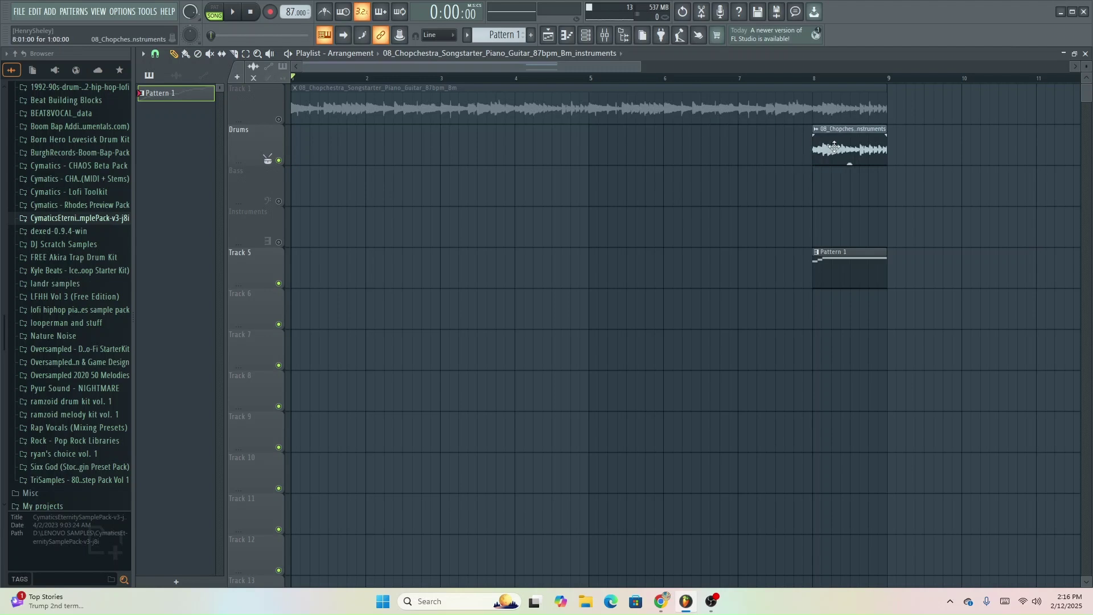
pyautogui.press('space')
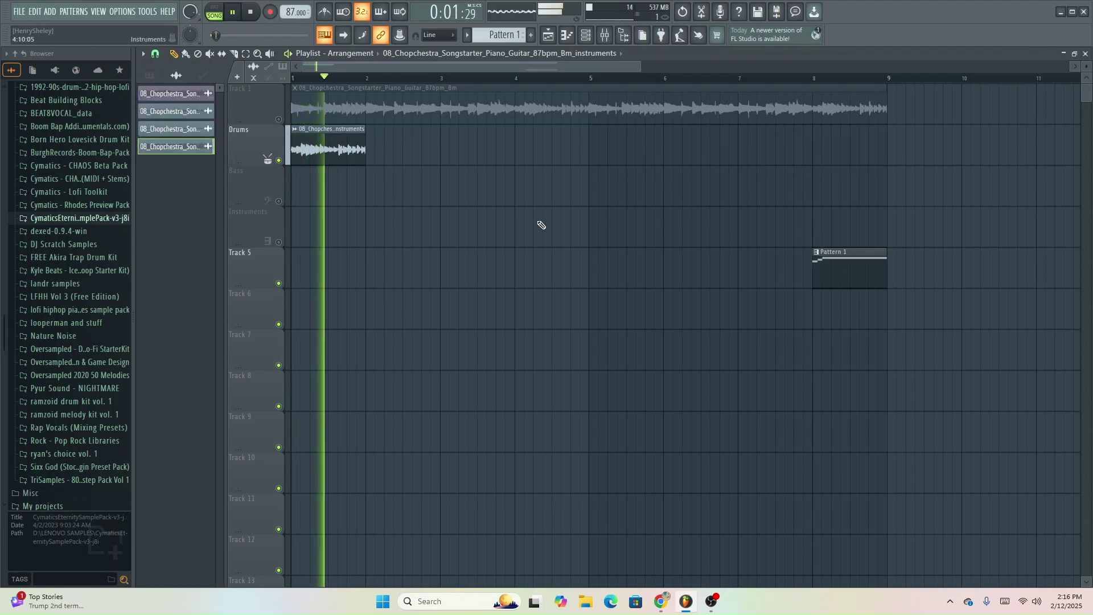
pyautogui.press('space')
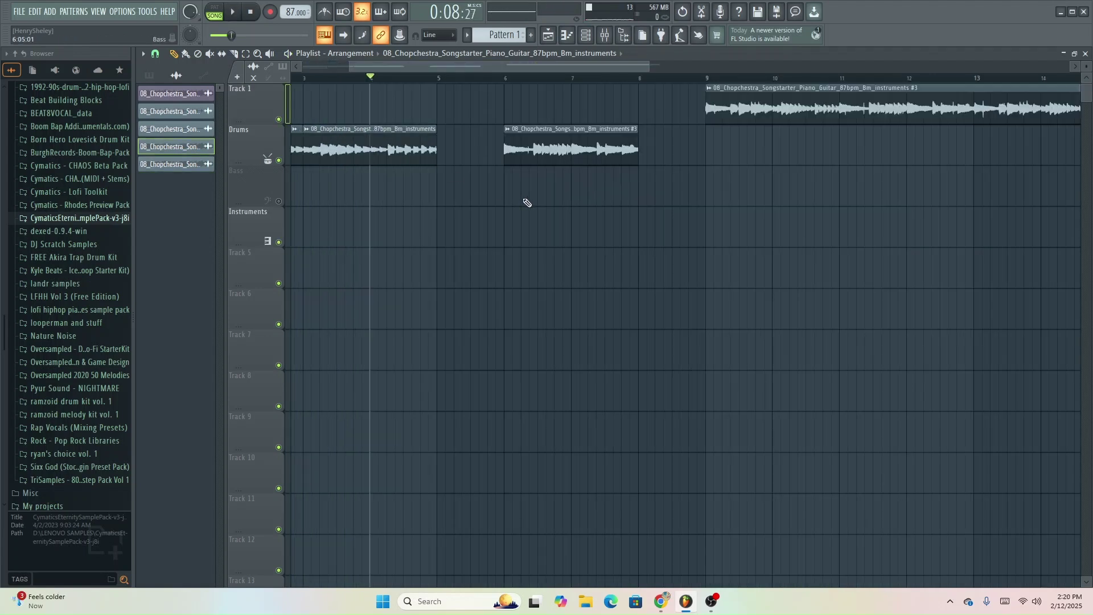
# - Place the instruments sample on Track 5 starting at bar 5 and trim it to about one bar
pyautogui.moveTo(791, 195); pyautogui.dragTo(293, 279)
pyautogui.scroll(-2, 363, 269)
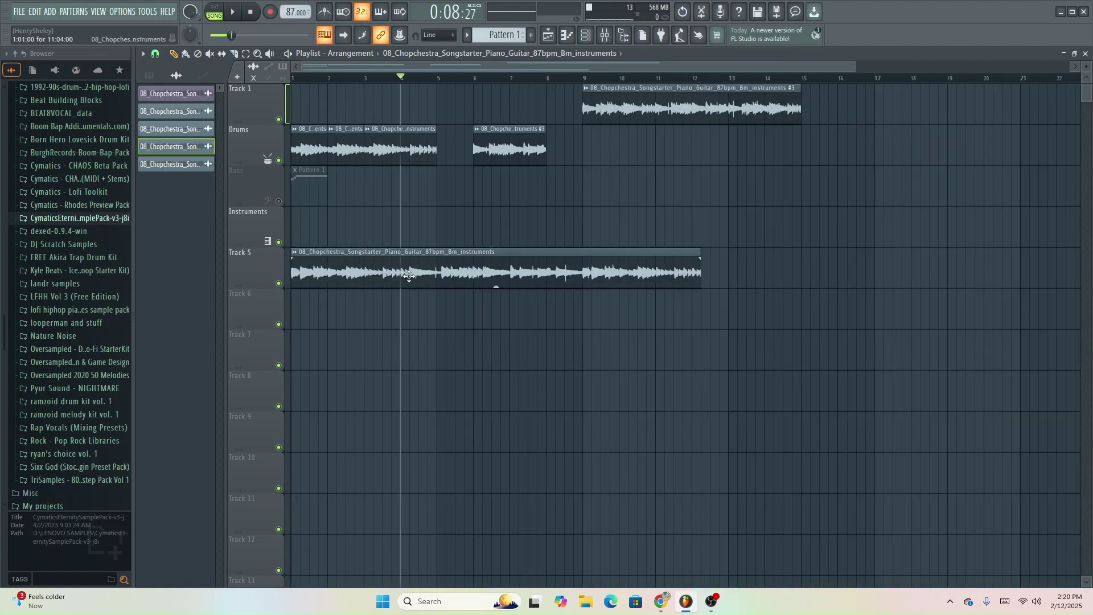
pyautogui.moveTo(418, 265); pyautogui.dragTo(610, 264)
pyautogui.moveTo(484, 283); pyautogui.dragTo(202, 277)
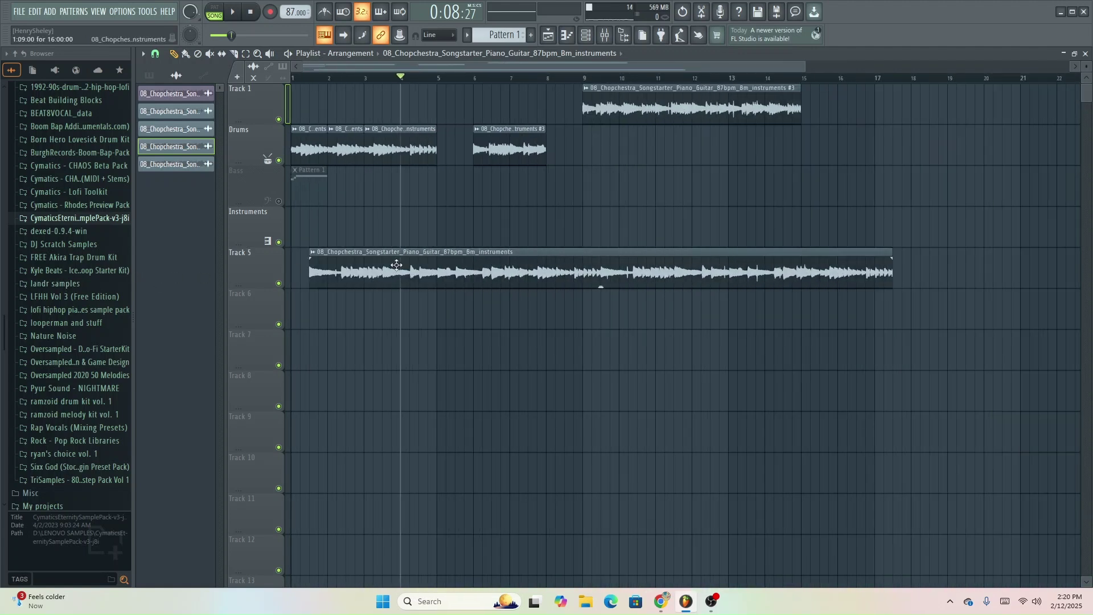
pyautogui.moveTo(396, 265); pyautogui.dragTo(535, 267)
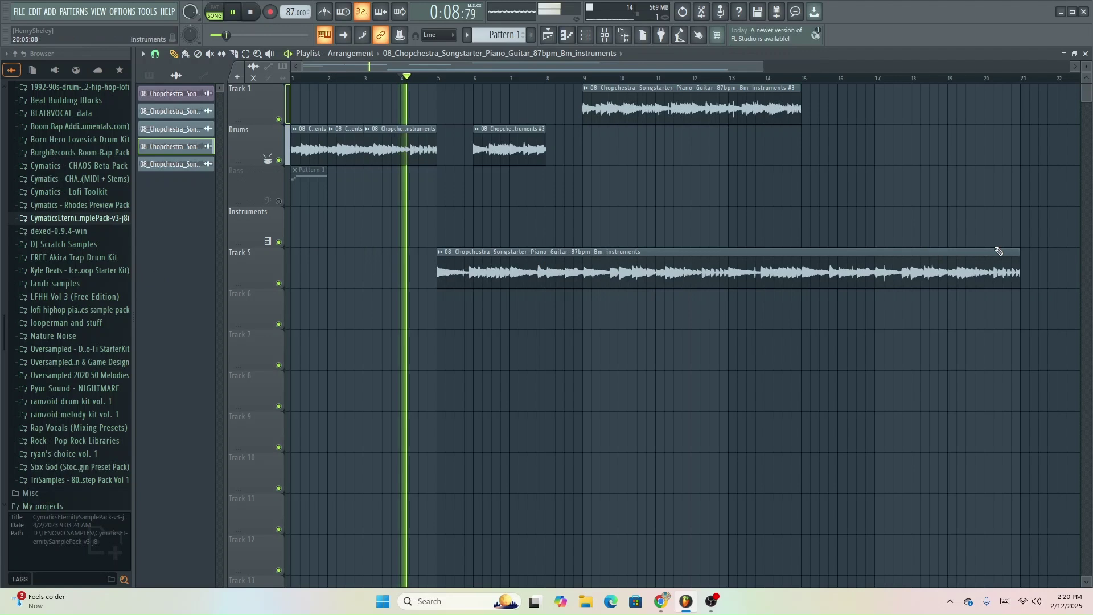
pyautogui.moveTo(1018, 254); pyautogui.dragTo(477, 249)
pyautogui.scroll(5, 466, 244)
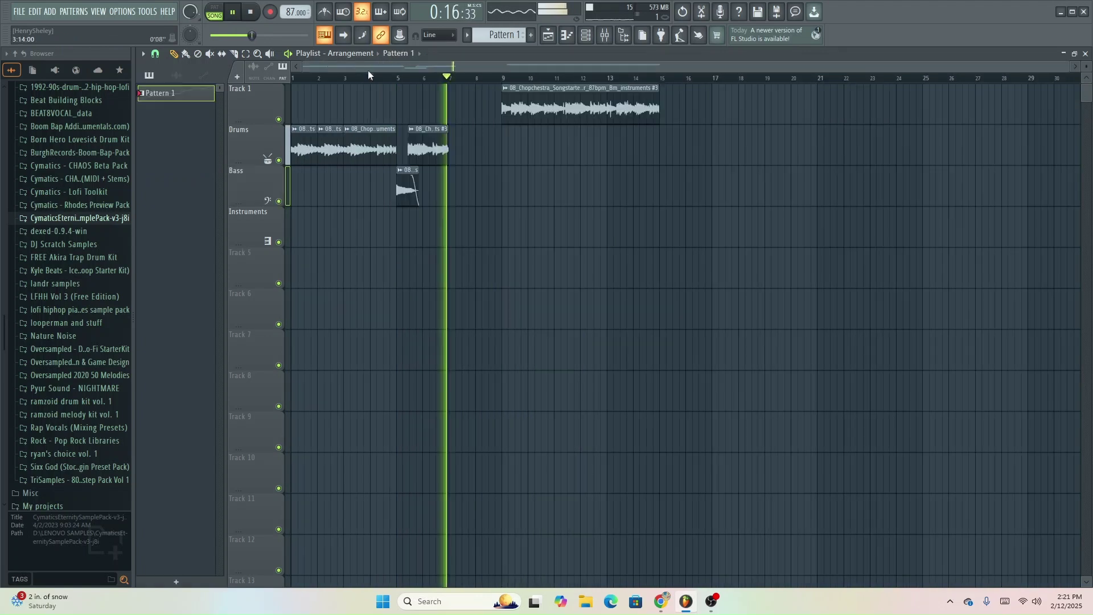
# - Play from the start and add two copies of the one-bar instruments clip at bars 7 and 8 of the Drums track
pyautogui.moveTo(370, 78); pyautogui.dragTo(362, 79)
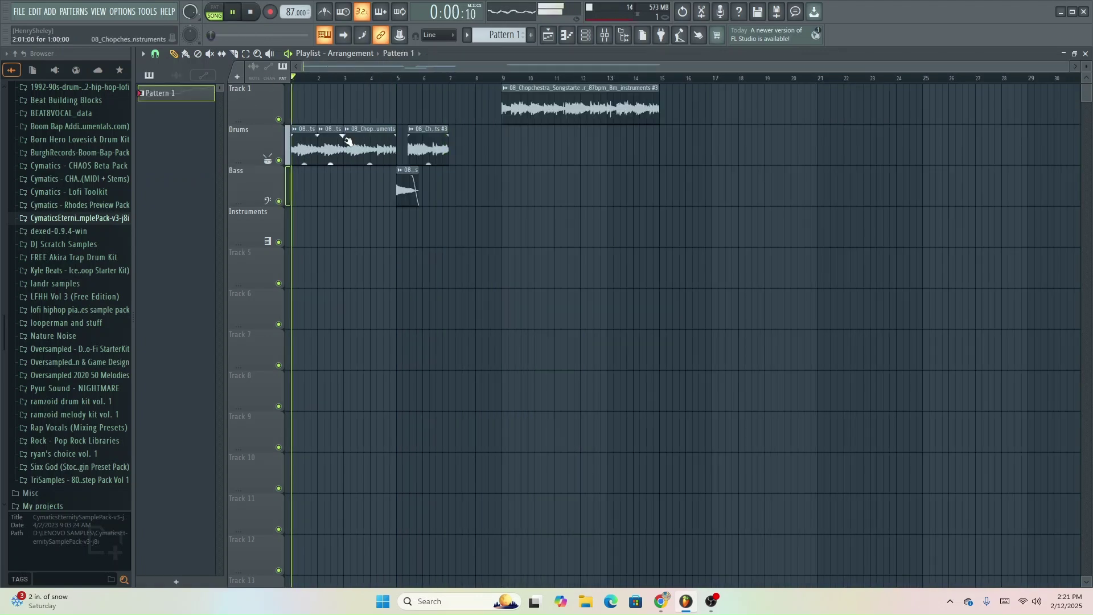
pyautogui.click(439, 143)
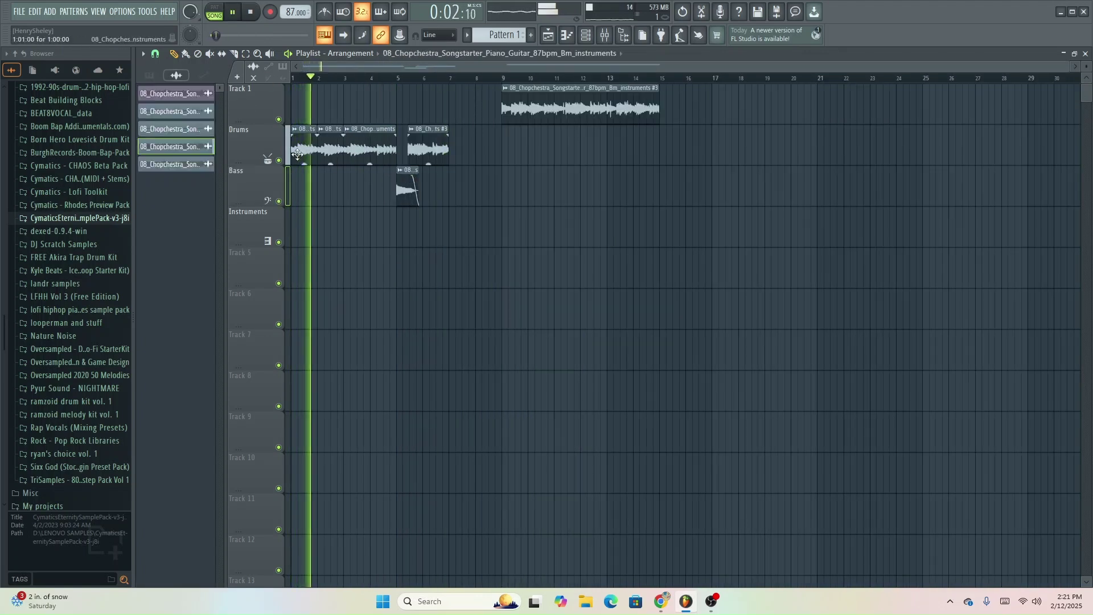
pyautogui.click(455, 143)
pyautogui.click(481, 144)
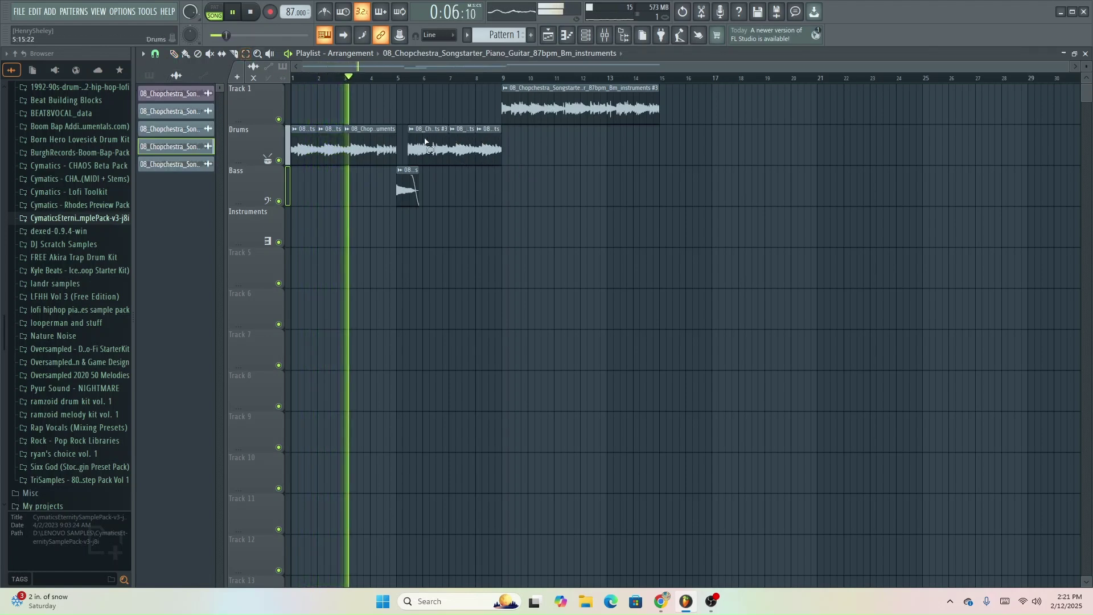
pyautogui.press('e')
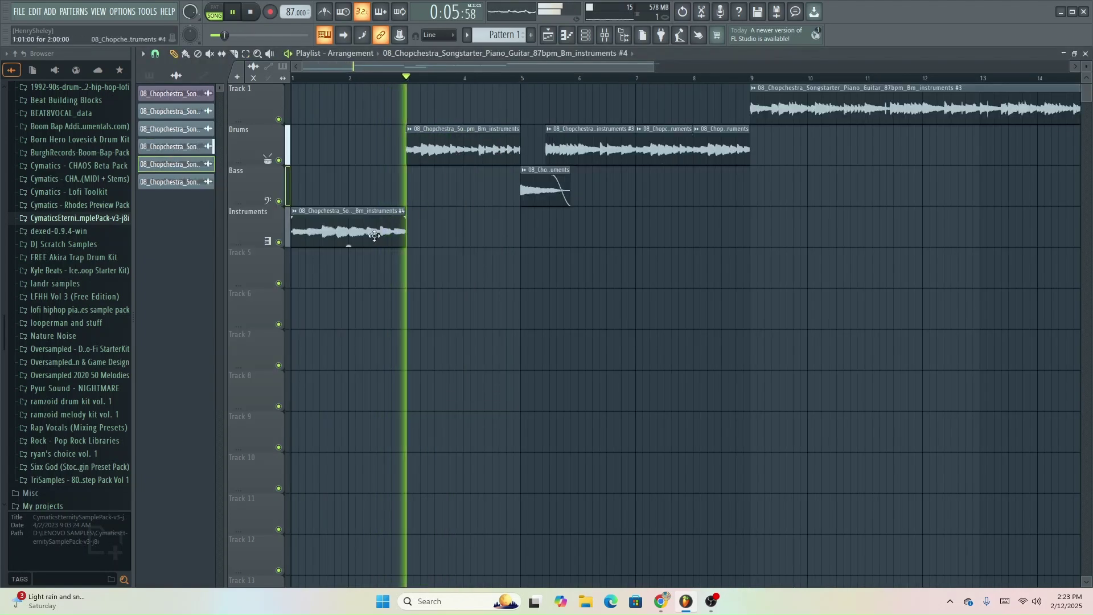
# - Replace the #4 clip on the Instruments track with the original instruments sample, starting at bar 1
pyautogui.press('Delete')
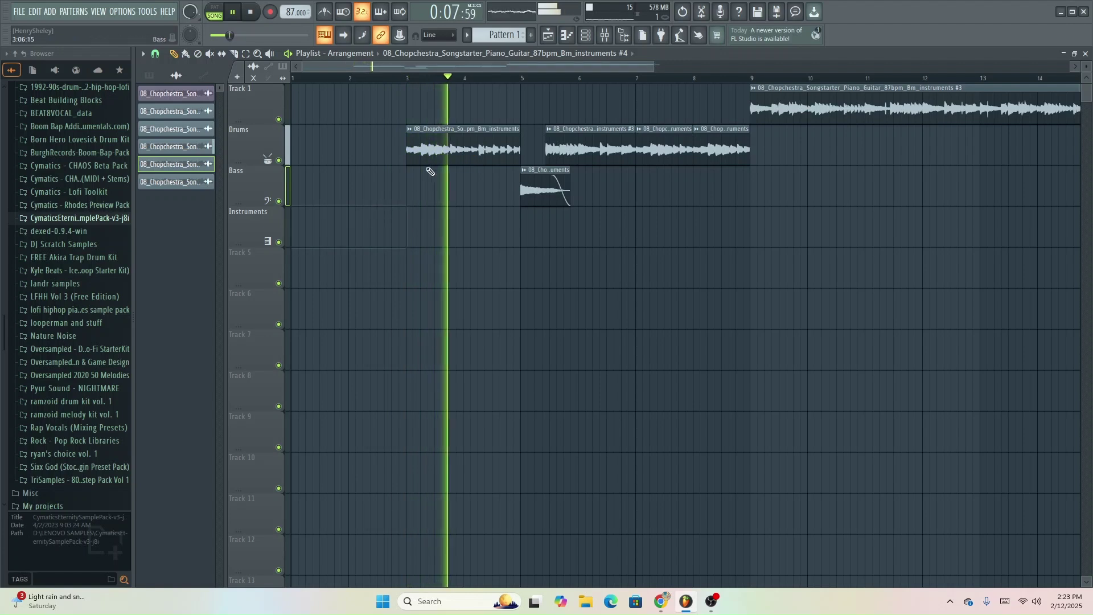
pyautogui.click(171, 146)
pyautogui.press('space')
pyautogui.click(334, 227)
pyautogui.press('space')
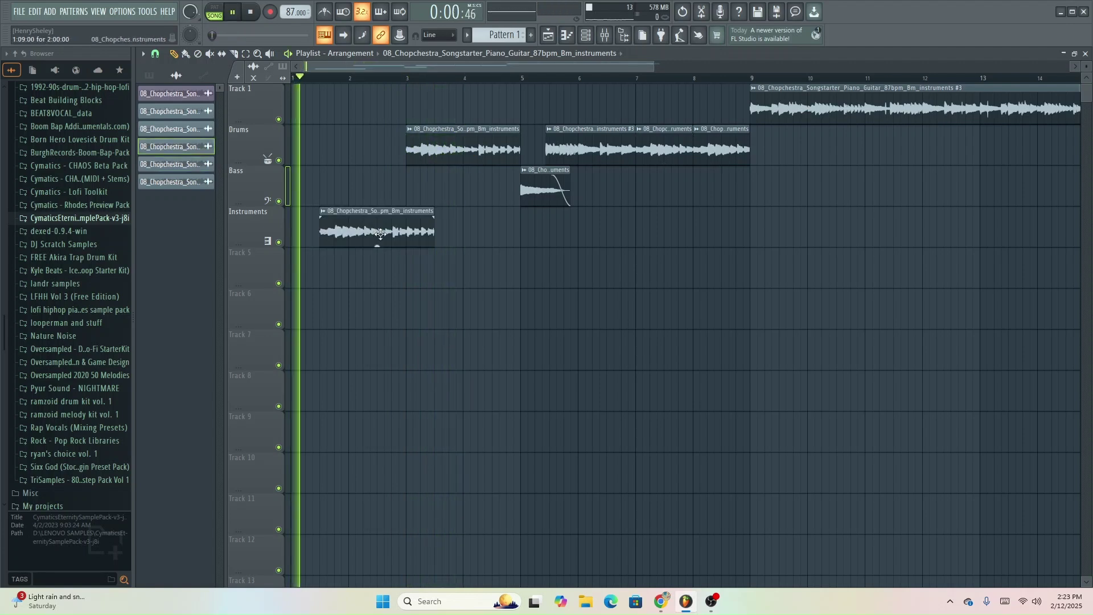
pyautogui.moveTo(380, 233); pyautogui.dragTo(351, 234)
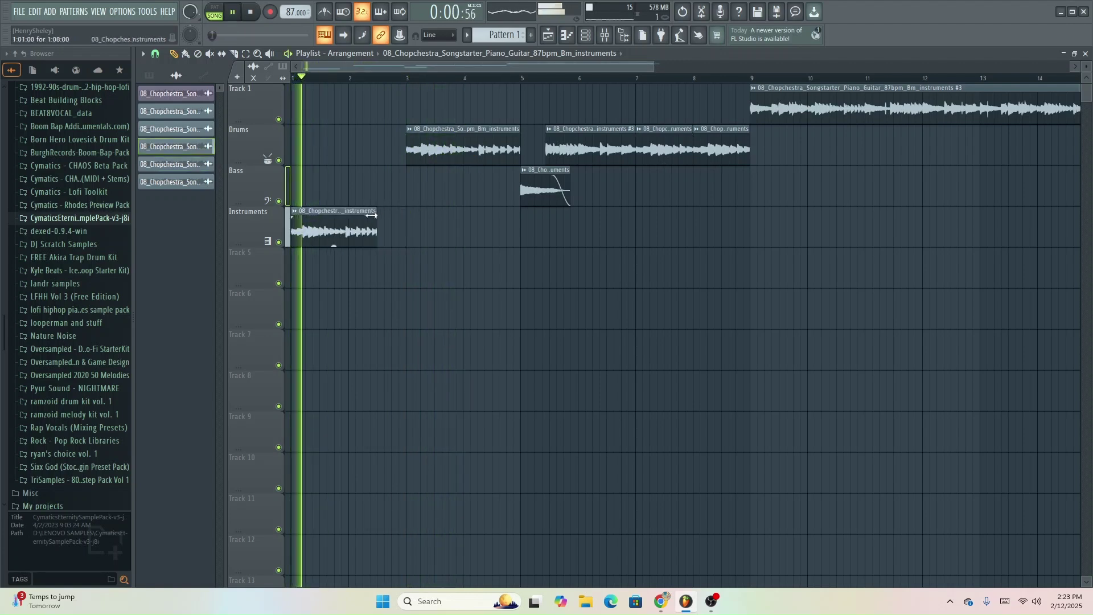
# - Trim the clip on the Instruments track to a quarter of a bar and play it back
pyautogui.press('space')
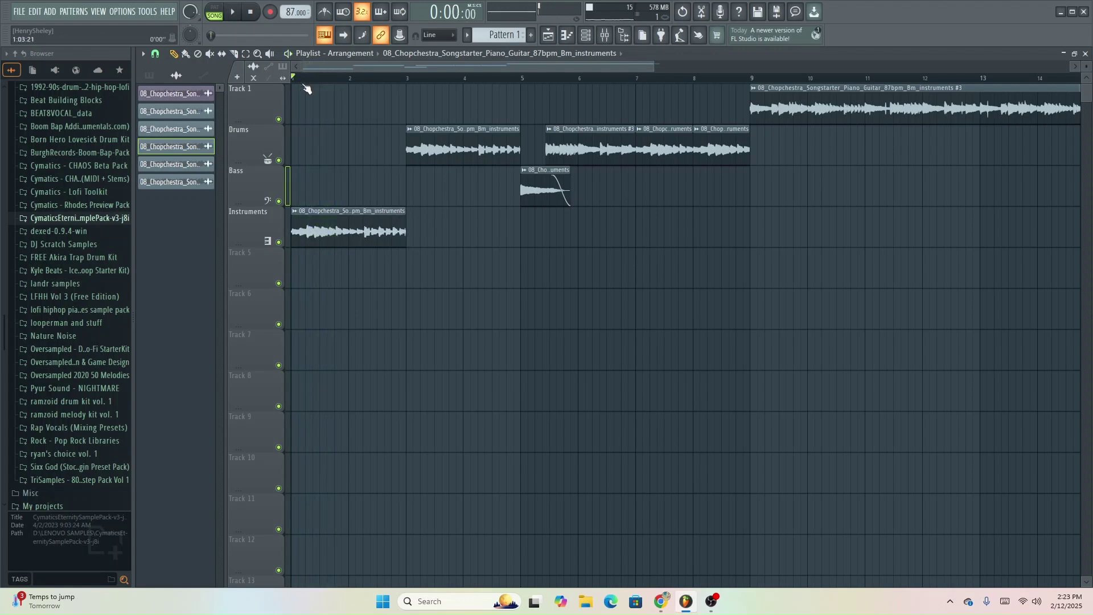
pyautogui.moveTo(406, 217); pyautogui.dragTo(333, 214)
pyautogui.press('space')
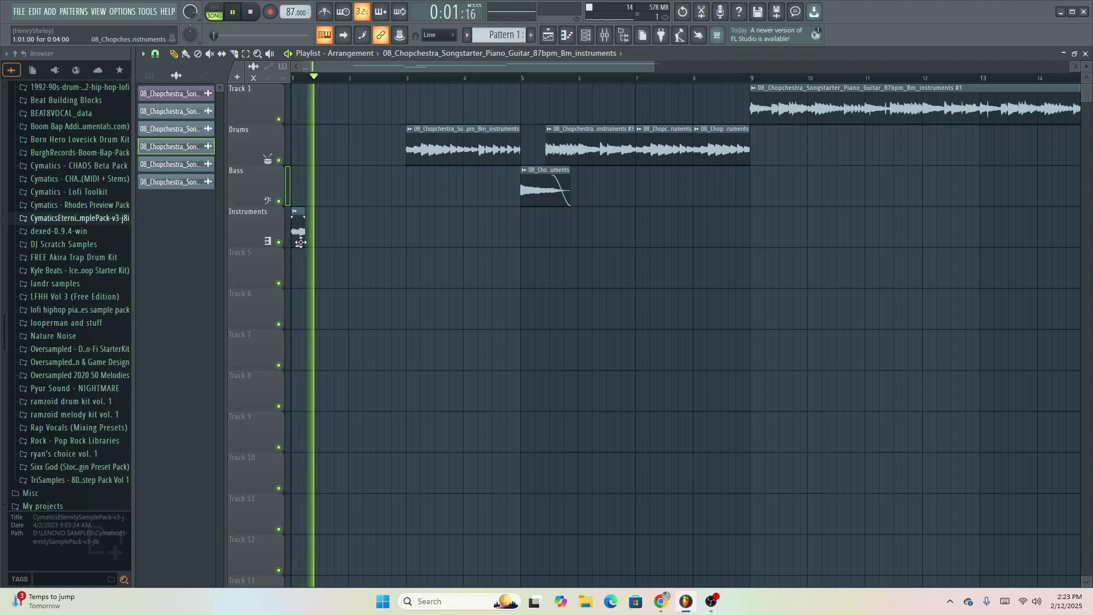
pyautogui.press('space')
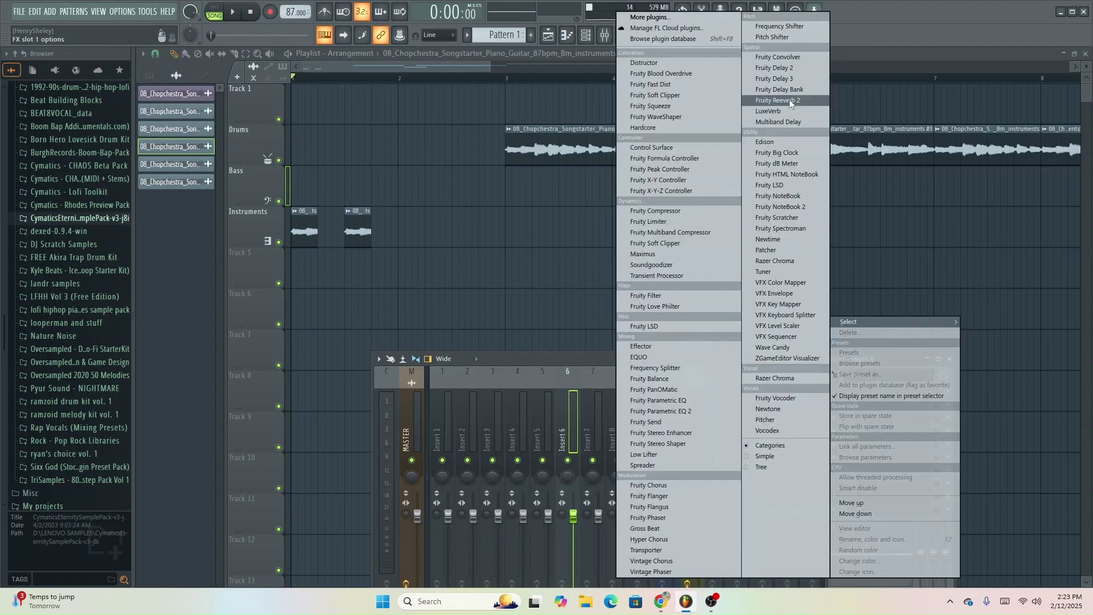
# - Add Fruity Reeverb 2 to the first effect slot of Insert 6 and load its Small Studio preset during playback
pyautogui.click(790, 103)
pyautogui.press('space')
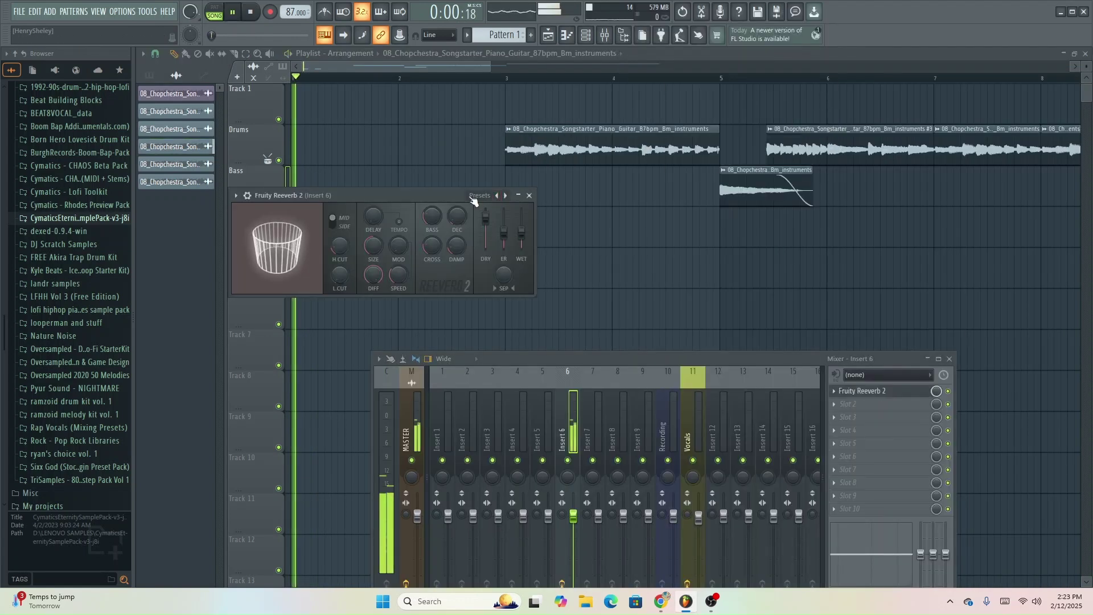
pyautogui.click(474, 197)
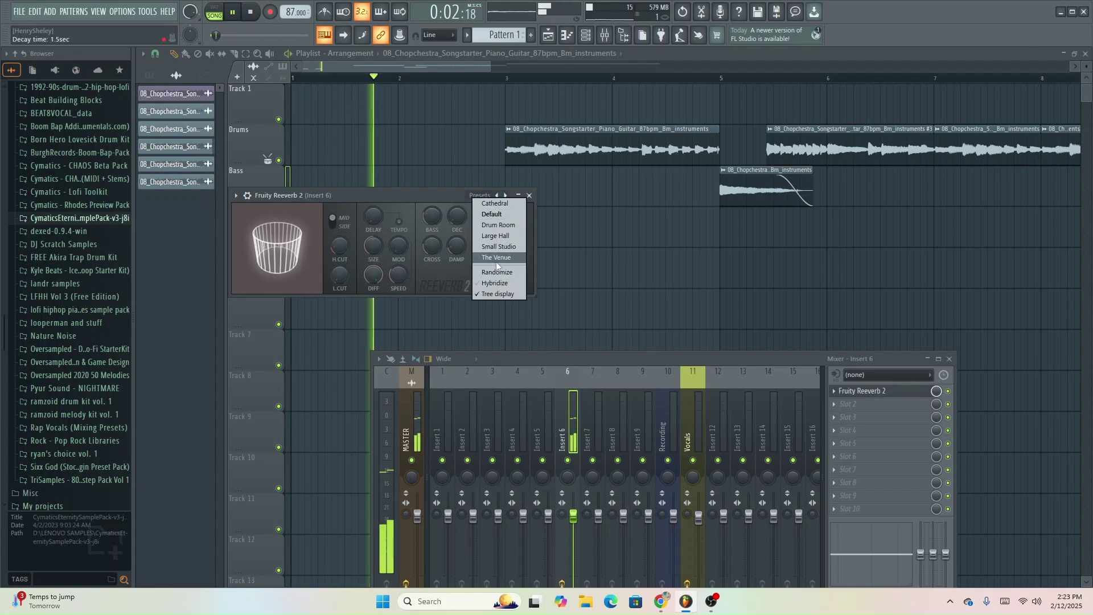
pyautogui.click(499, 247)
pyautogui.click(480, 199)
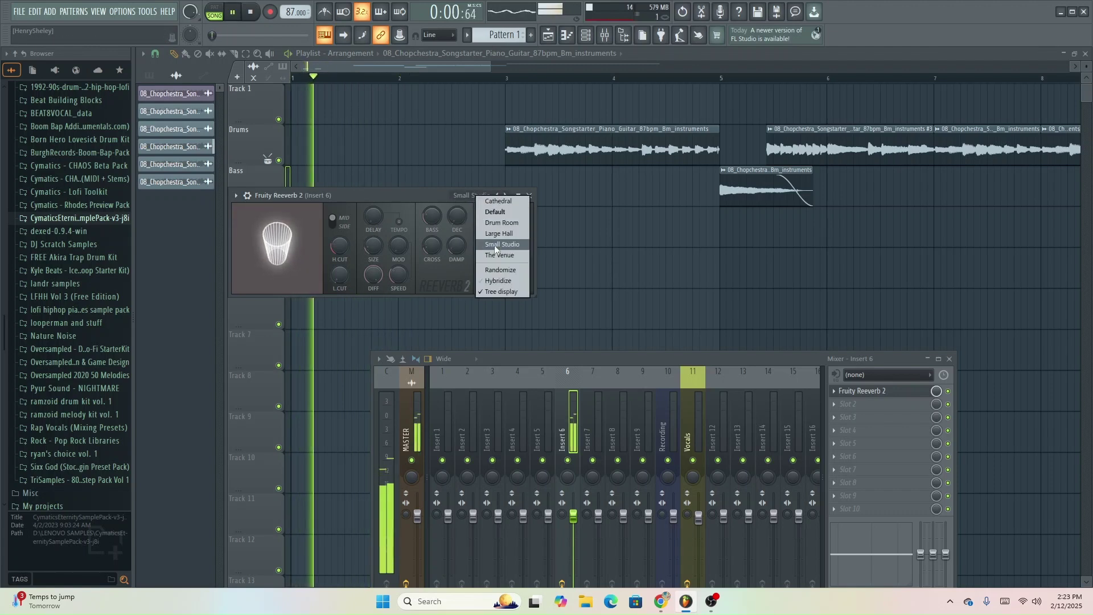
pyautogui.click(548, 246)
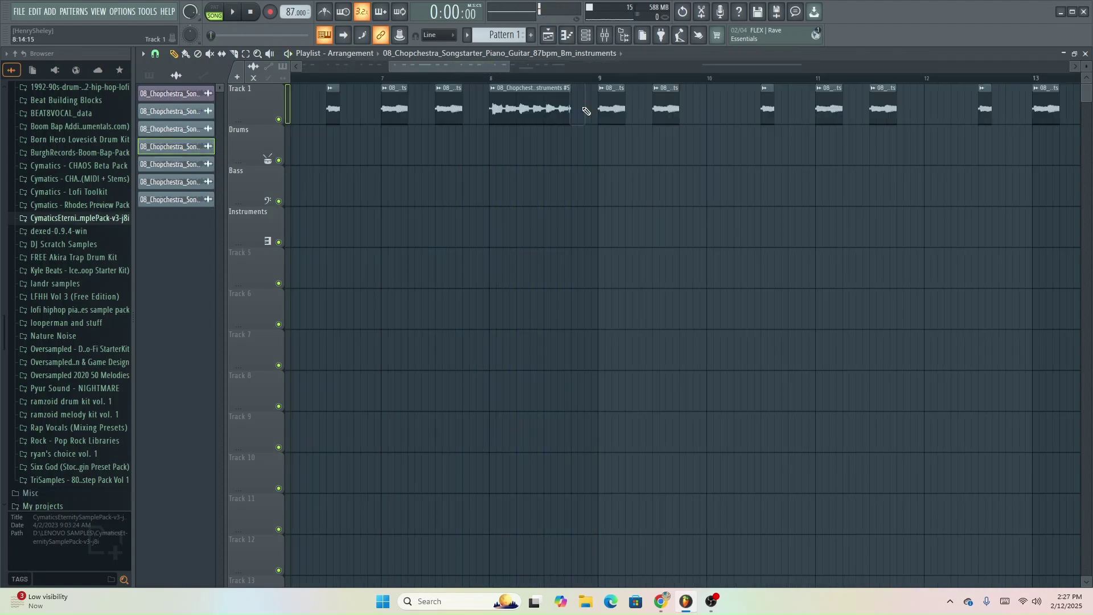
# - Listen to the long instruments clip on Track 1 from about bar 25
pyautogui.click(483, 78)
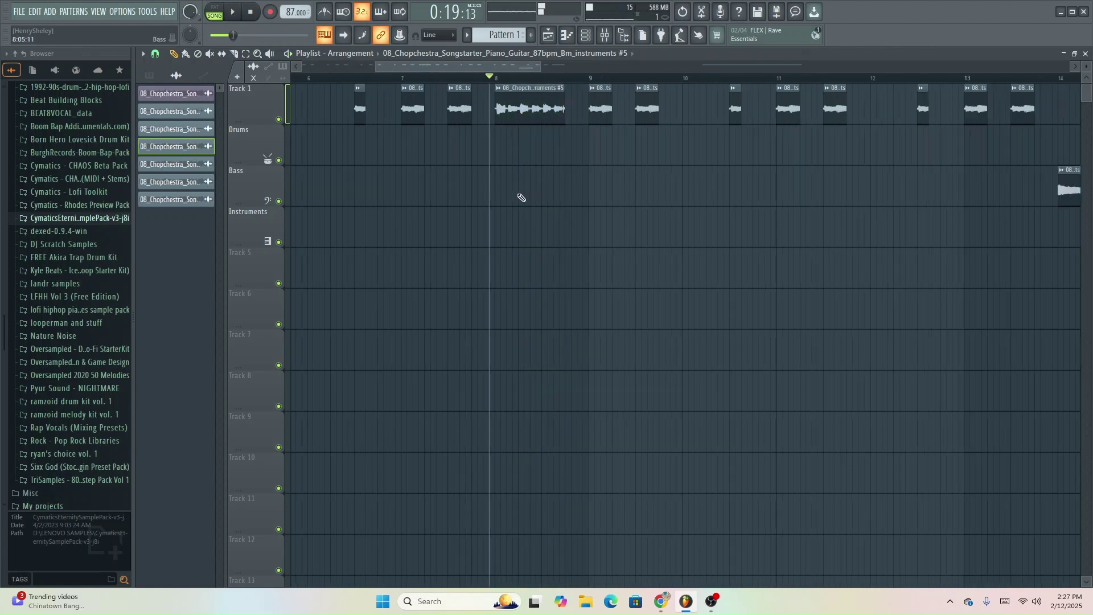
pyautogui.scroll(-3, 518, 193)
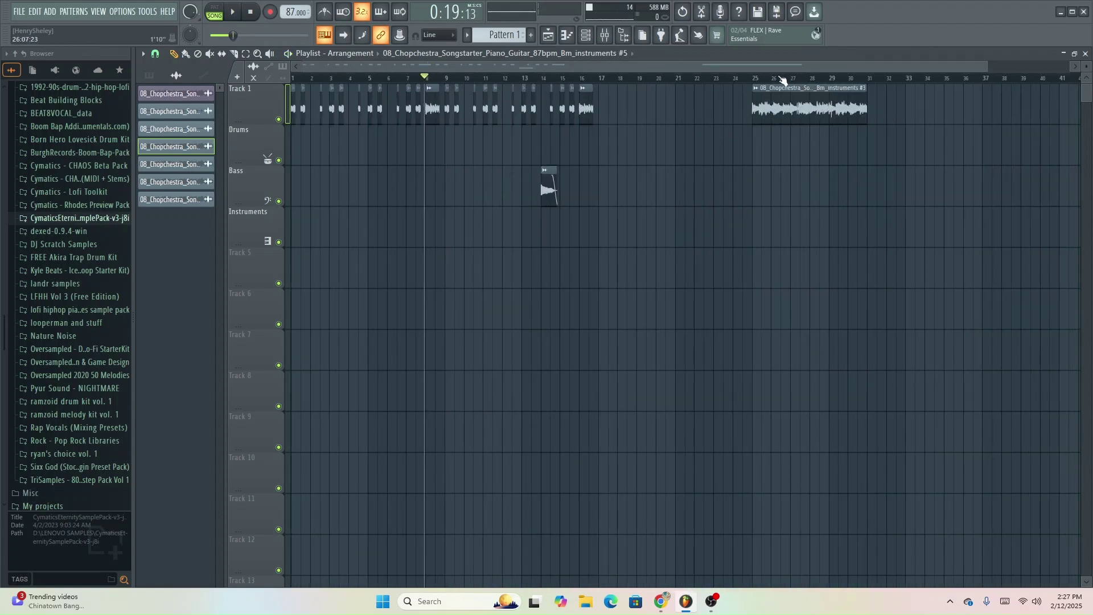
pyautogui.click(766, 78)
pyautogui.scroll(3, 846, 180)
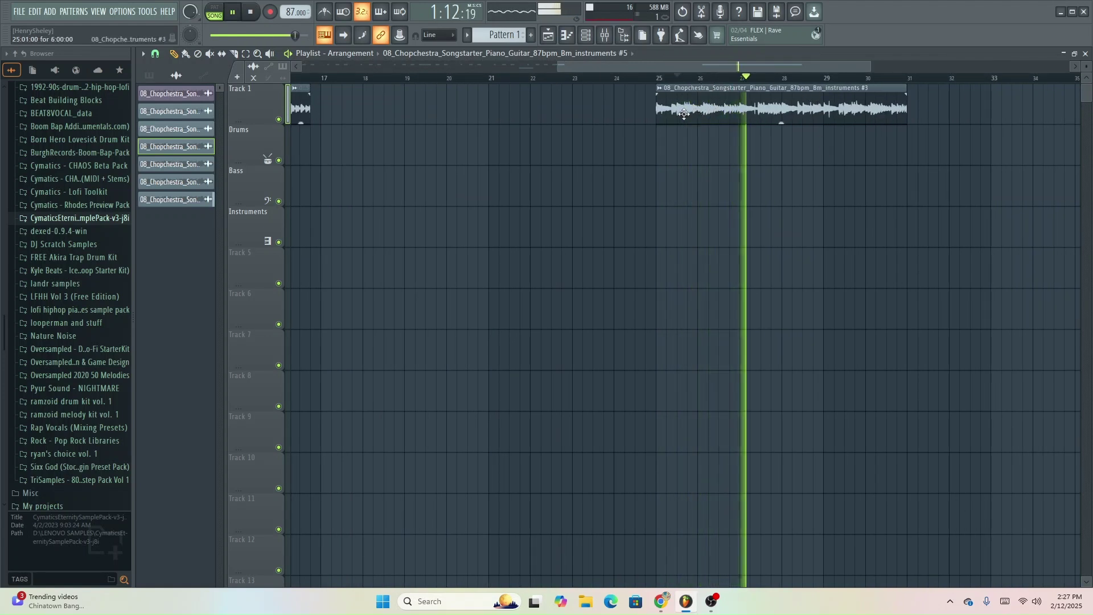
pyautogui.press('space')
# - Copy the long instruments clip to bar 25 of the Drums track, make the copy unique and stop playback
pyautogui.click(663, 117)
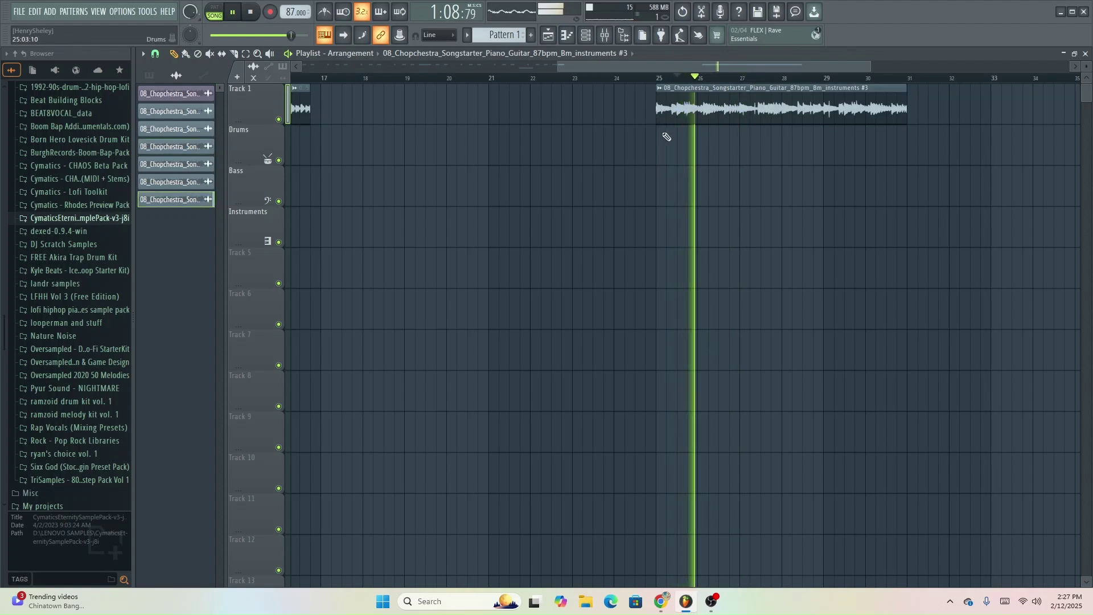
pyautogui.click(660, 141)
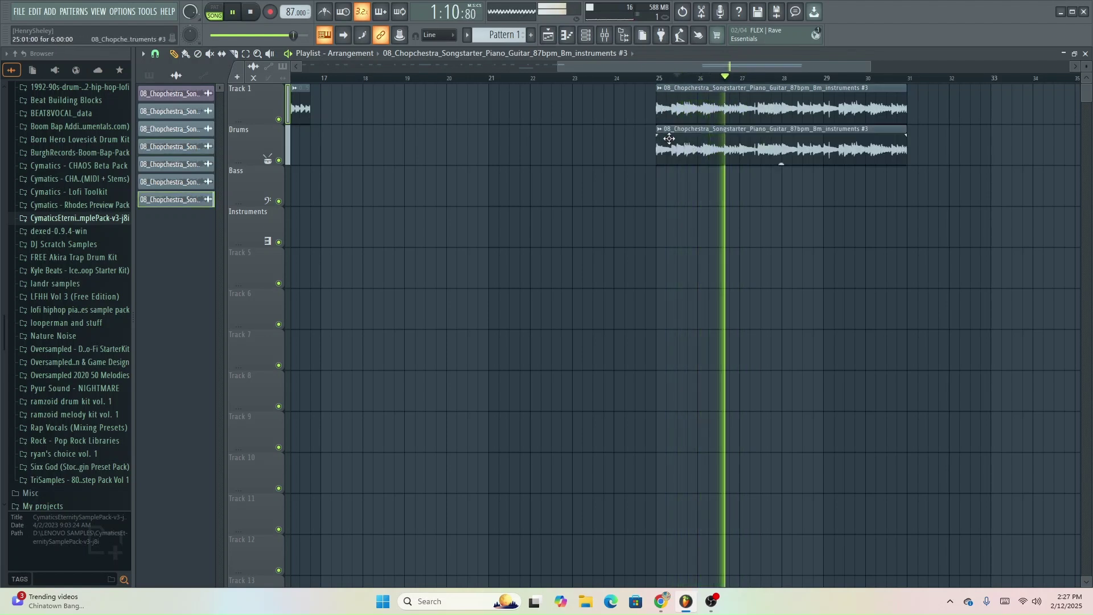
pyautogui.rightClick(660, 131)
pyautogui.click(685, 247)
pyautogui.press('space')
pyautogui.scroll(-5, 926, 207)
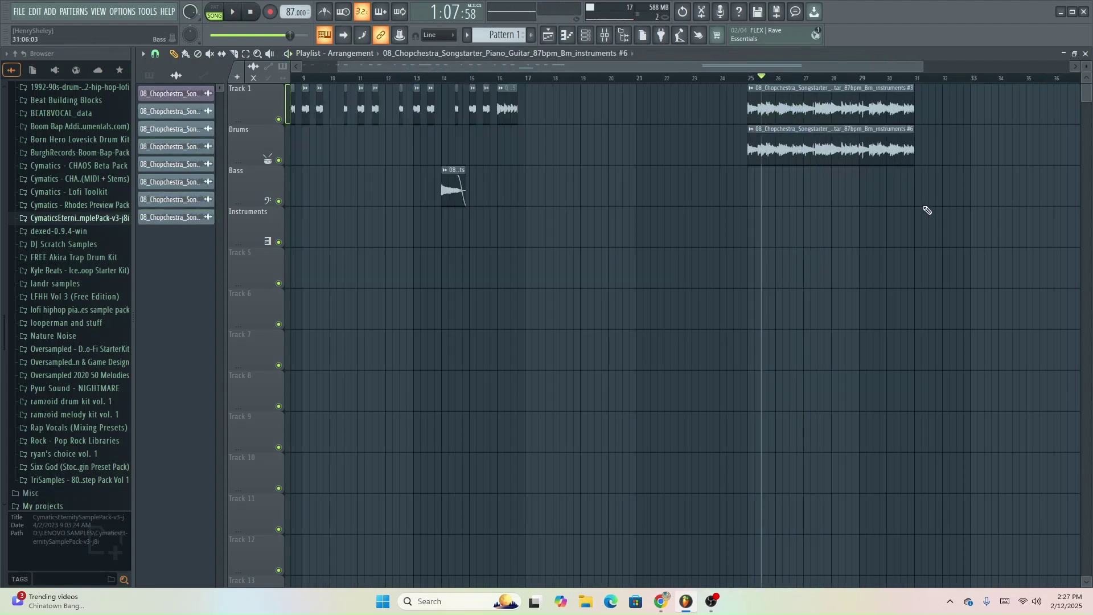
# - Move the unique instruments copy to bar 9 of the Drums track and play back the section leading into it
pyautogui.moveTo(782, 151); pyautogui.dragTo(512, 148)
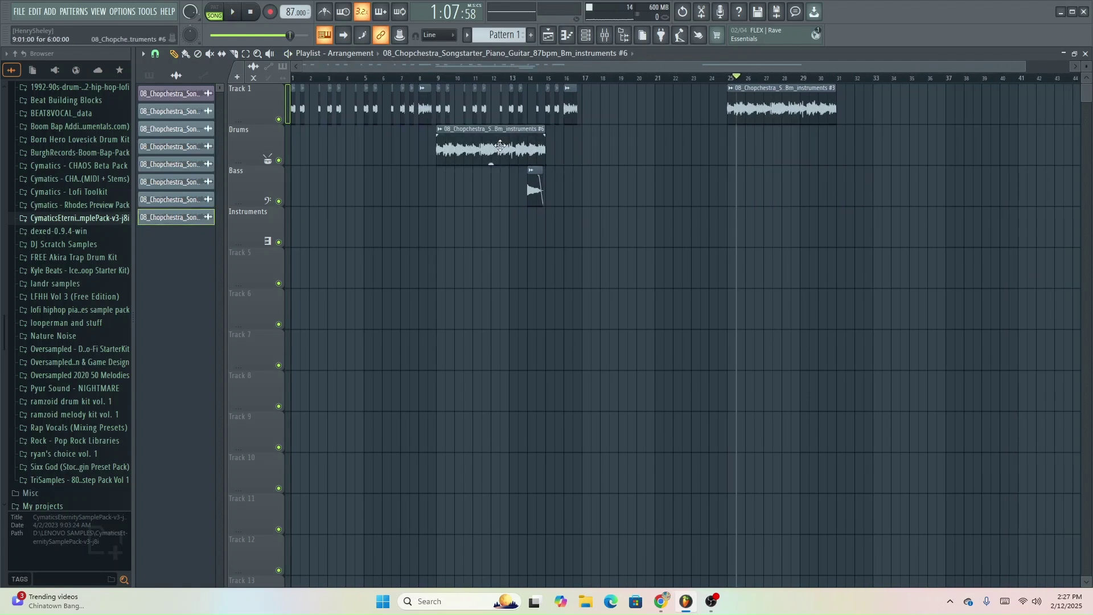
pyautogui.scroll(3, 415, 188)
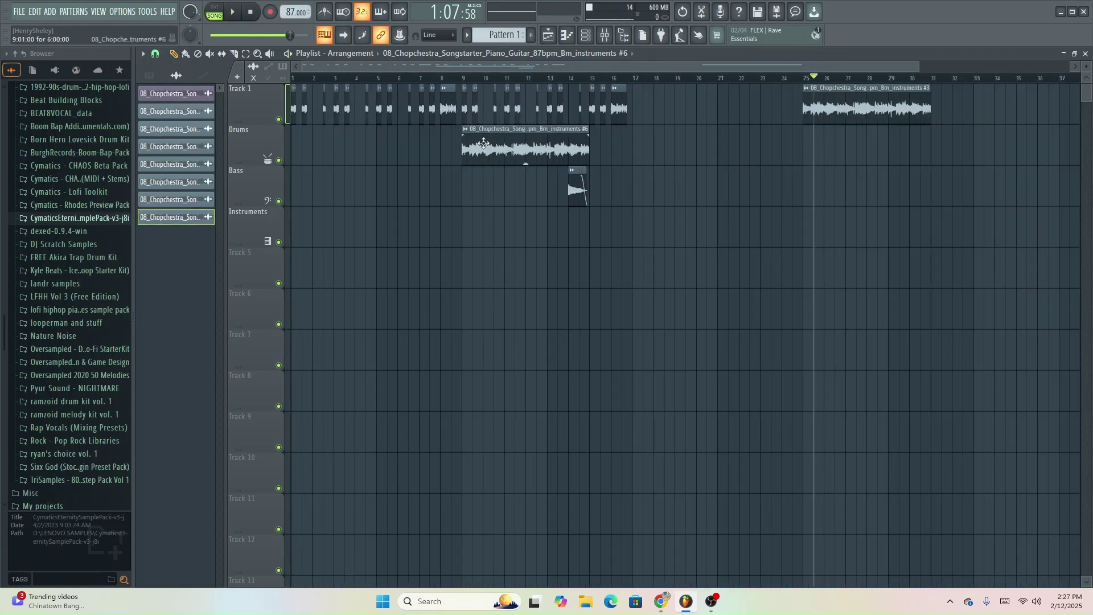
pyautogui.scroll(3, 459, 205)
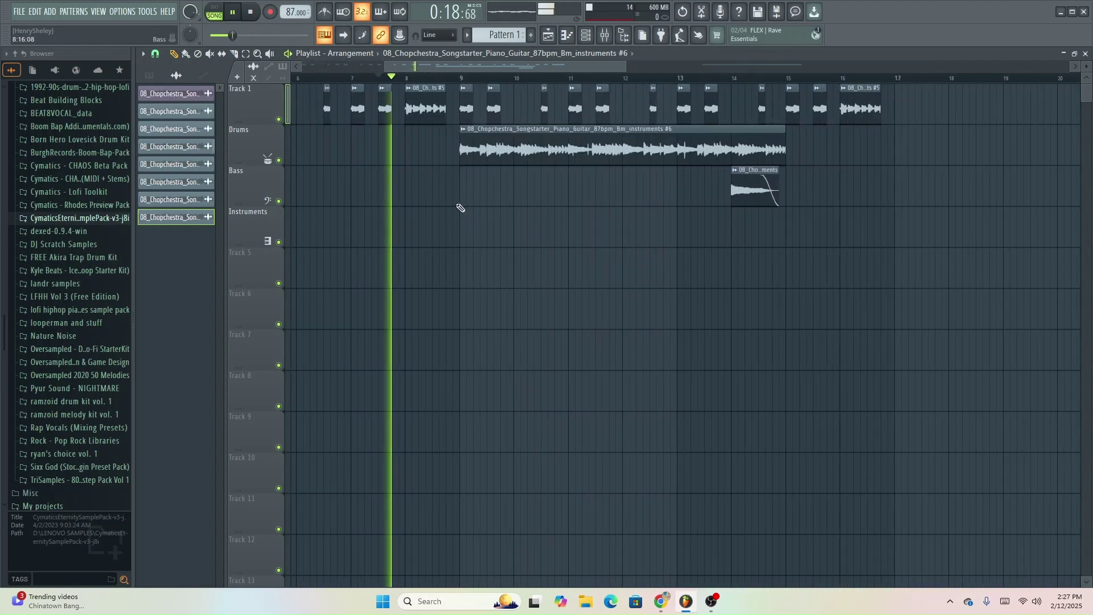
pyautogui.press('space')
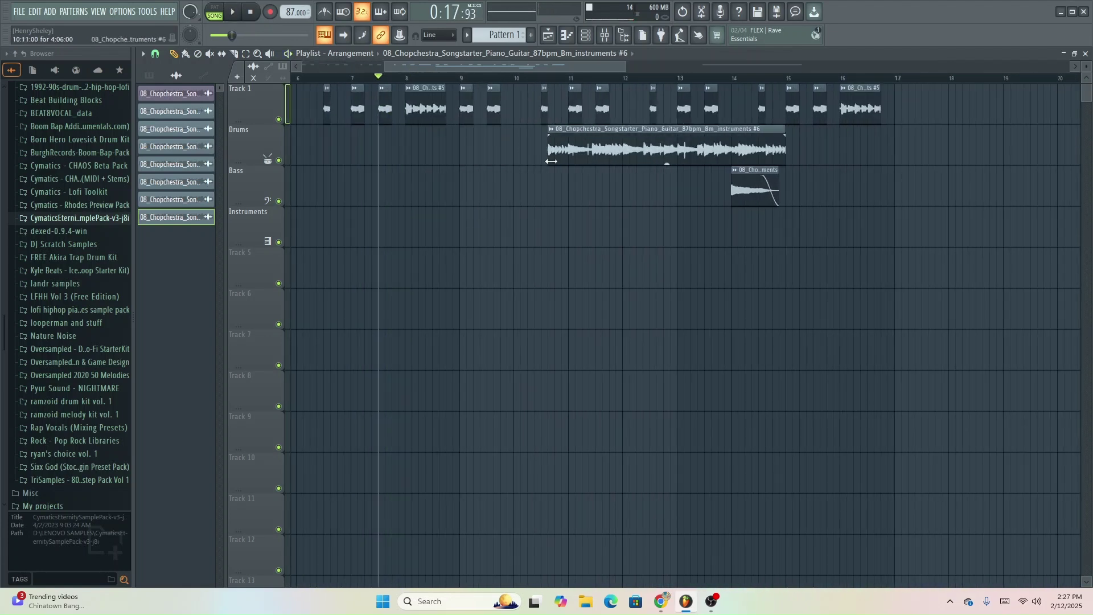
# - Trim the start of the Drums track clip to a length of 4:06:00, place it at 8:13:00 and play it back
pyautogui.moveTo(551, 161); pyautogui.dragTo(495, 159)
pyautogui.press('space')
pyautogui.scroll(4, 428, 202)
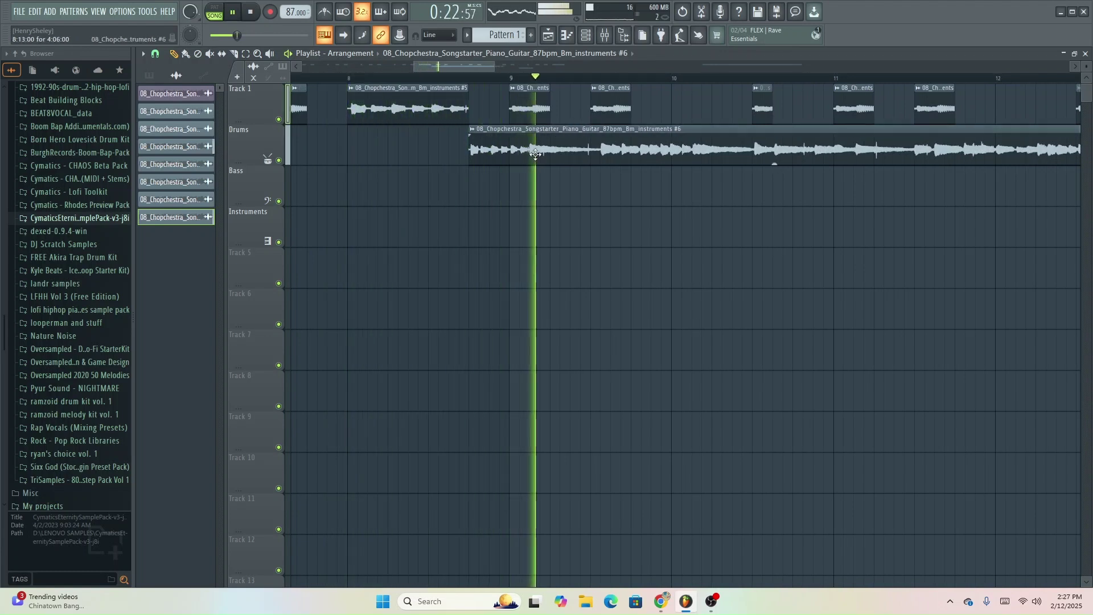
pyautogui.press('space')
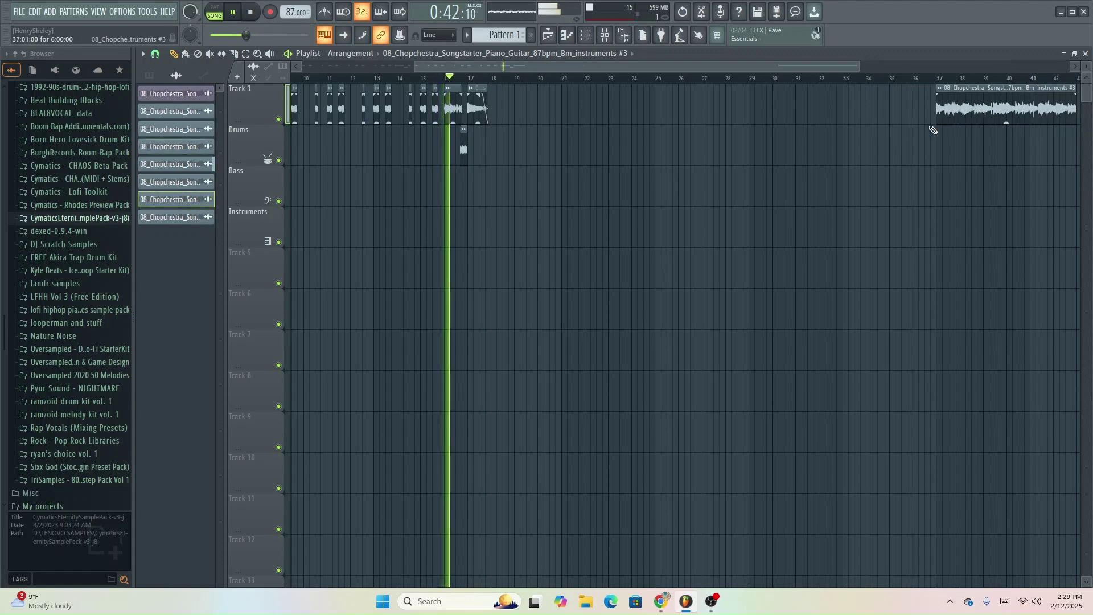
# - Play the ending, move the faded clip at bar 17 to bar 5 of the Bass track and make it unique
pyautogui.scroll(4, 377, 286)
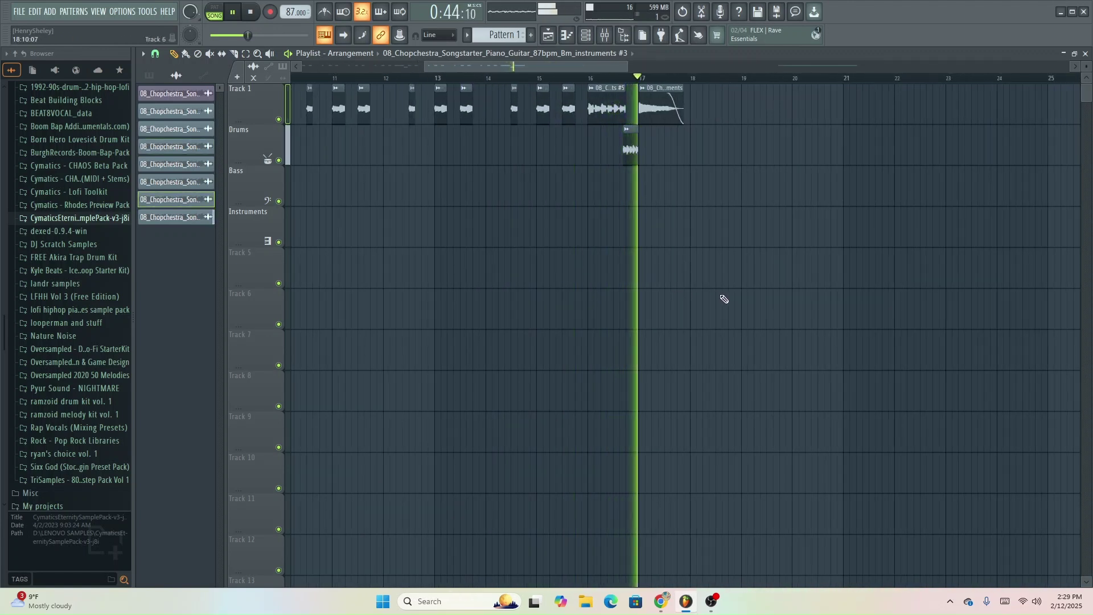
pyautogui.press('space')
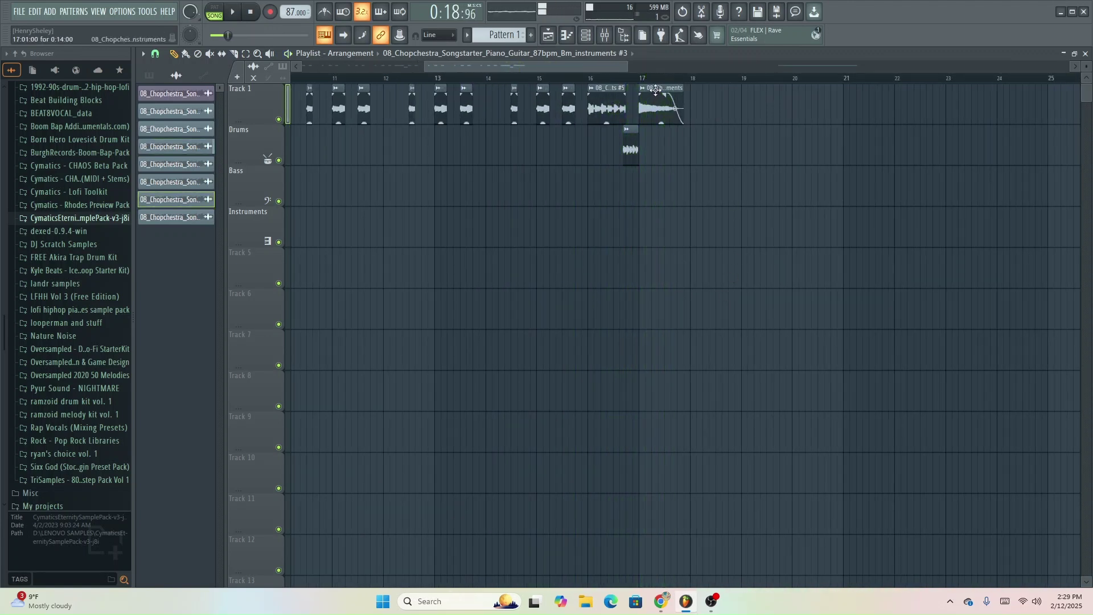
pyautogui.scroll(-4, 786, 121)
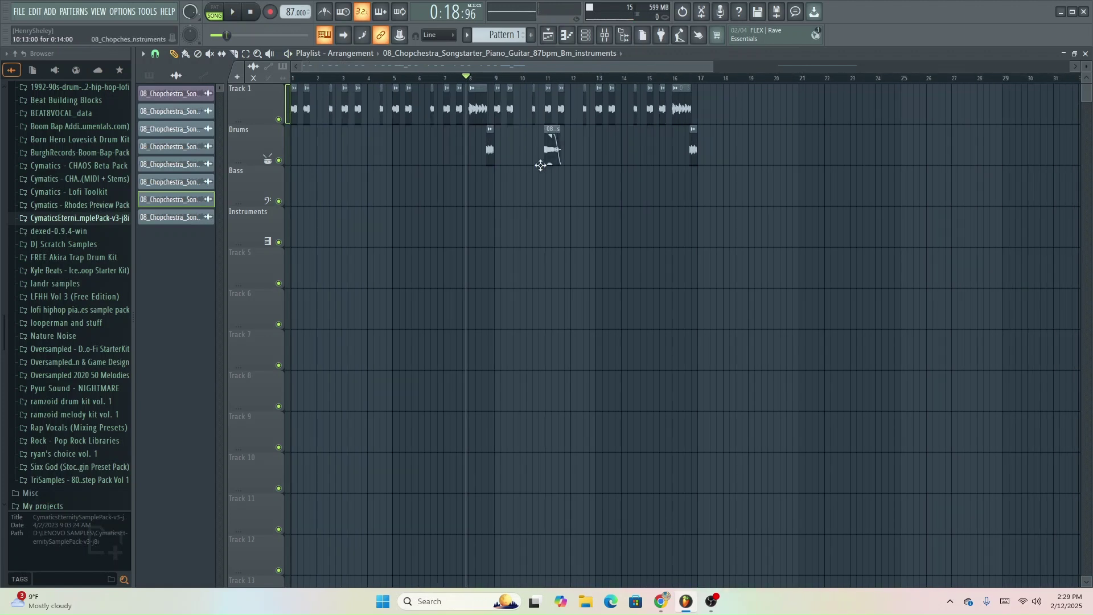
pyautogui.rightClick(401, 168)
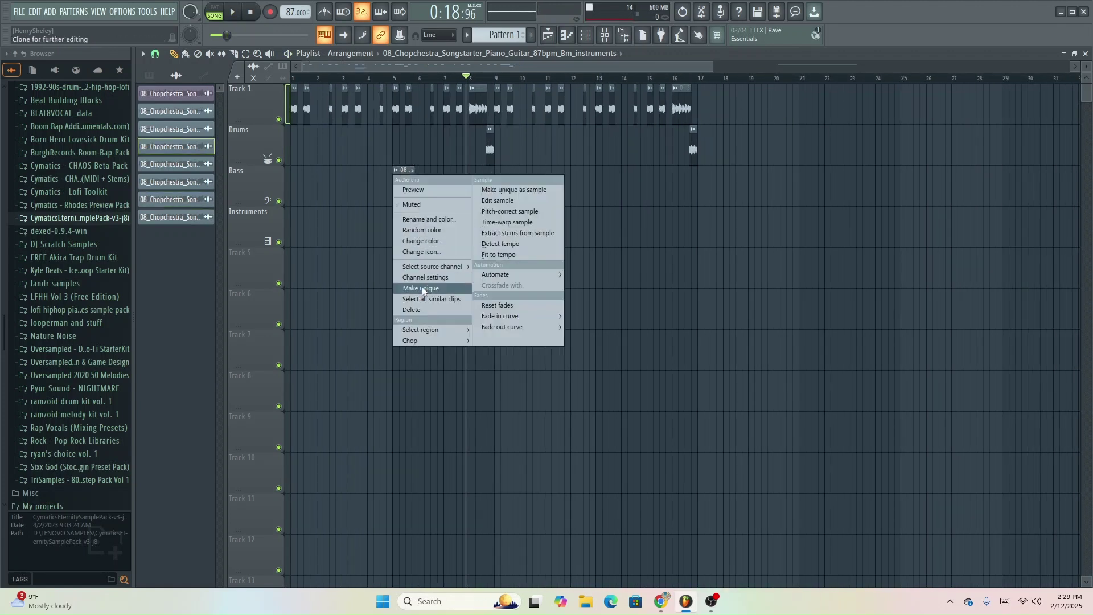
pyautogui.click(422, 287)
# - Pan the unique Bass track clip 100% right, move it to bar 6 and play it back
pyautogui.doubleClick(402, 188)
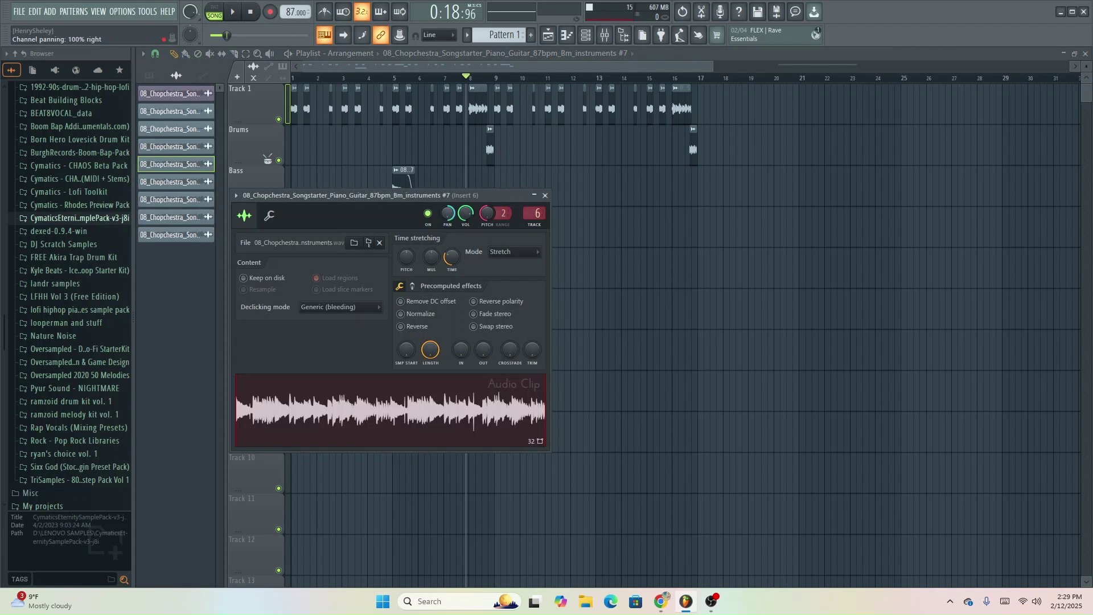
pyautogui.click(545, 195)
pyautogui.press('space')
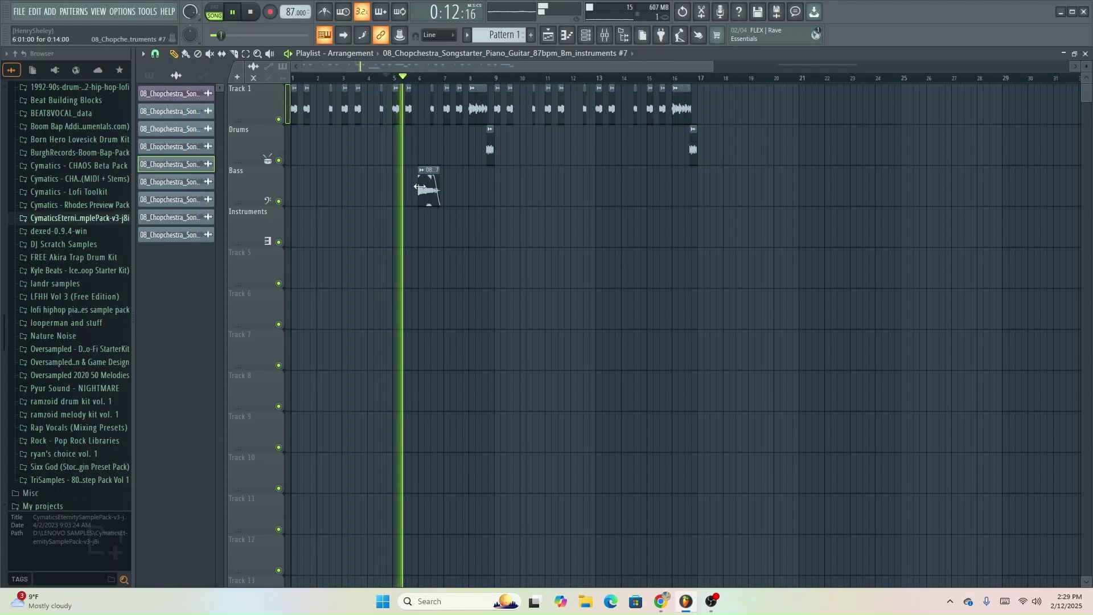
pyautogui.doubleClick(425, 184)
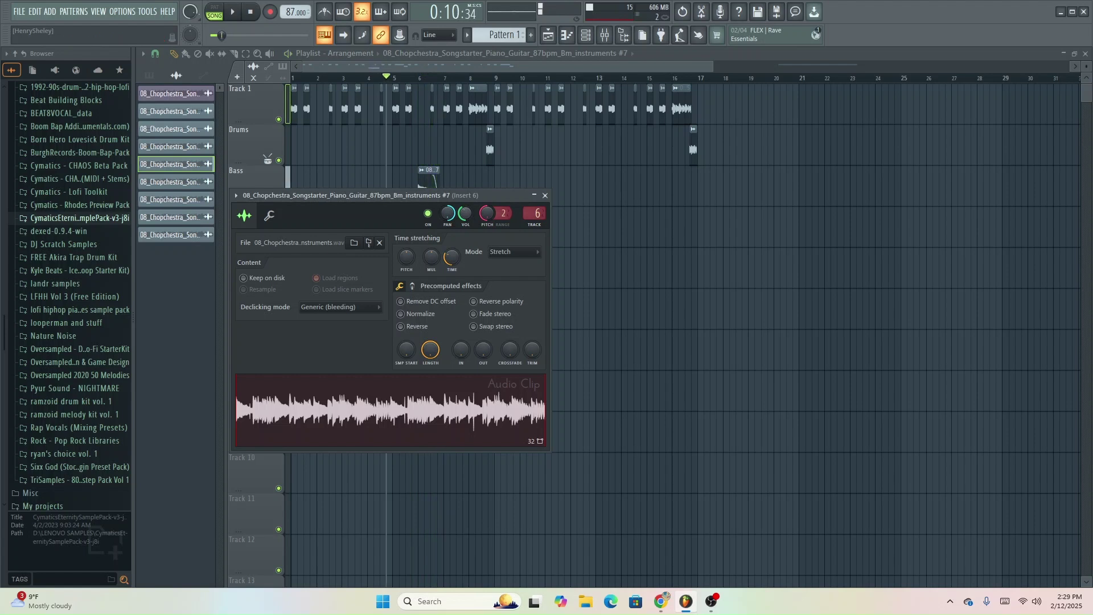
pyautogui.click(545, 196)
pyautogui.scroll(5, 480, 226)
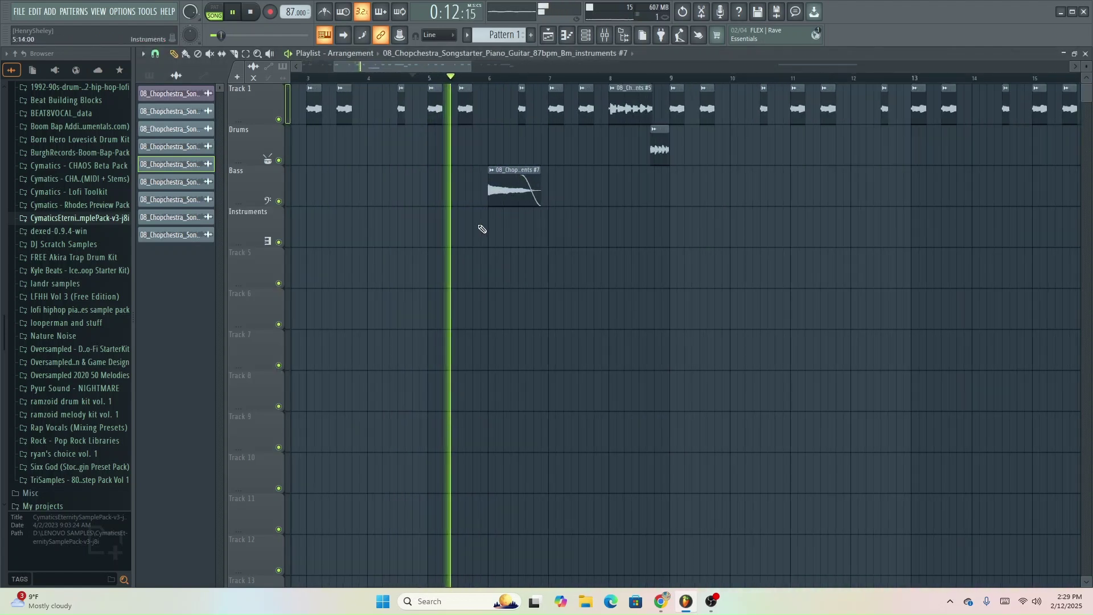
pyautogui.moveTo(510, 170); pyautogui.dragTo(521, 176)
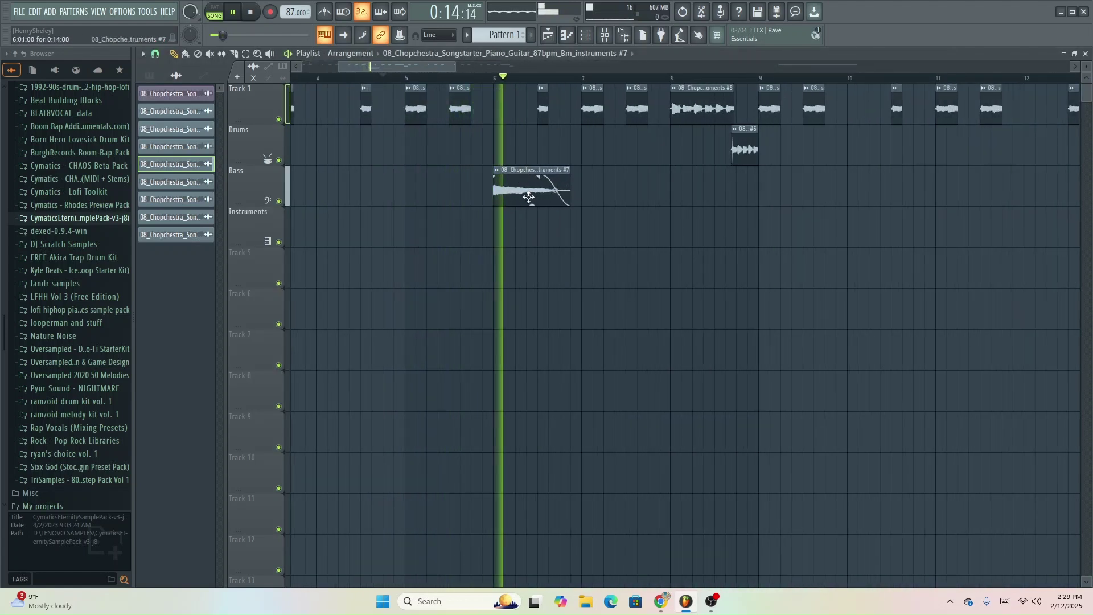
pyautogui.press('space')
# - Copy the faded clip to bar 6 of the Instruments track, make the copy unique and reverse its sample
pyautogui.rightClick(495, 220)
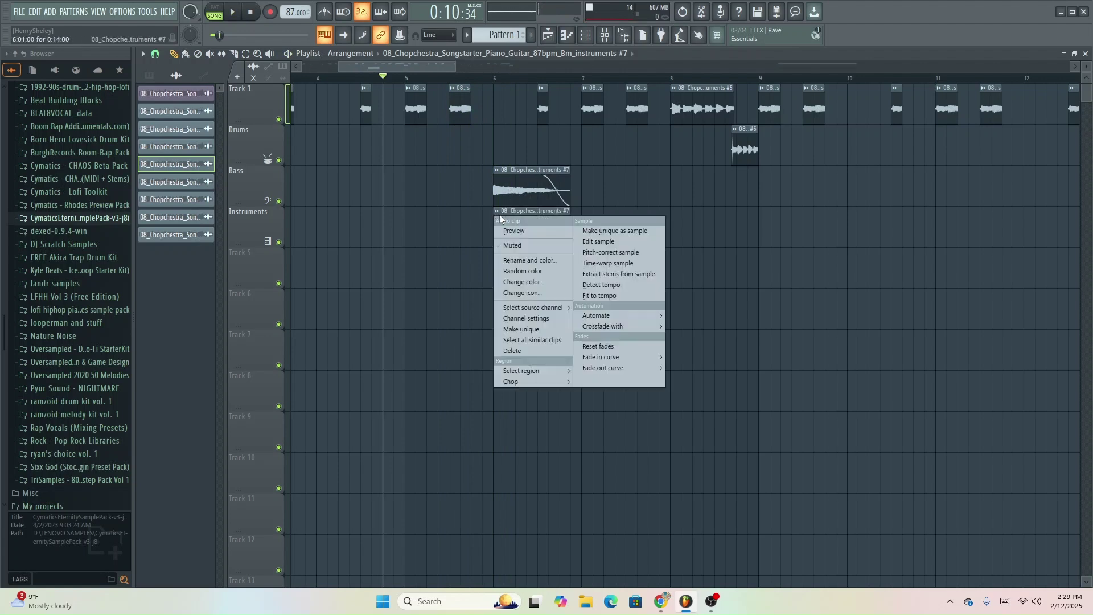
pyautogui.click(515, 330)
pyautogui.doubleClick(496, 227)
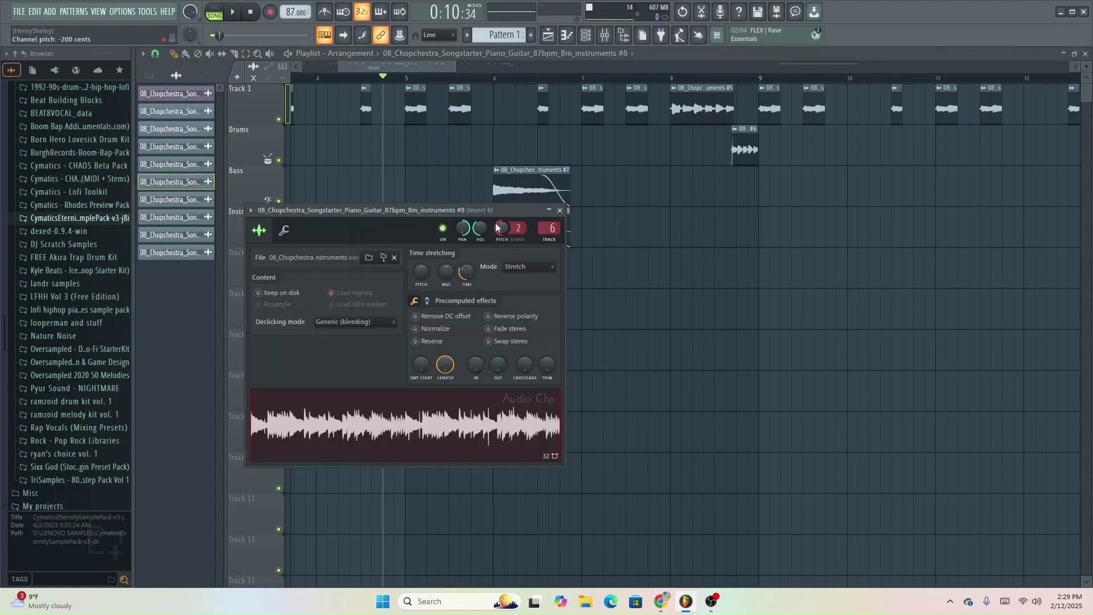
pyautogui.click(429, 341)
pyautogui.click(560, 210)
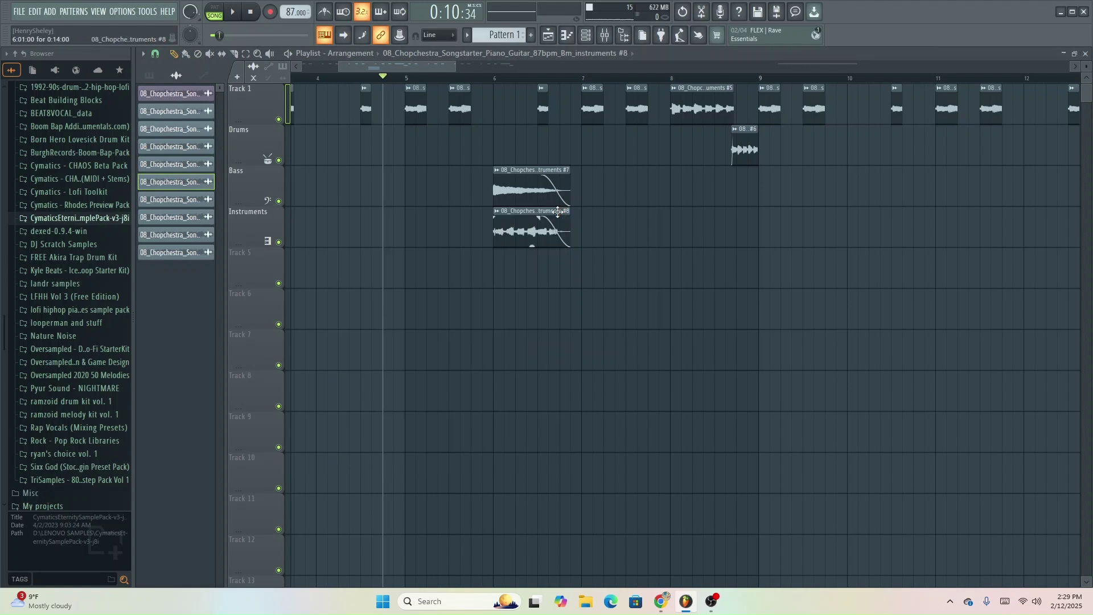
# - Extend the reversed clip, trim its start until only the last 1:02:00 remains, and move it to bar 5
pyautogui.scroll(-4, 490, 216)
pyautogui.moveTo(511, 209); pyautogui.dragTo(1029, 205)
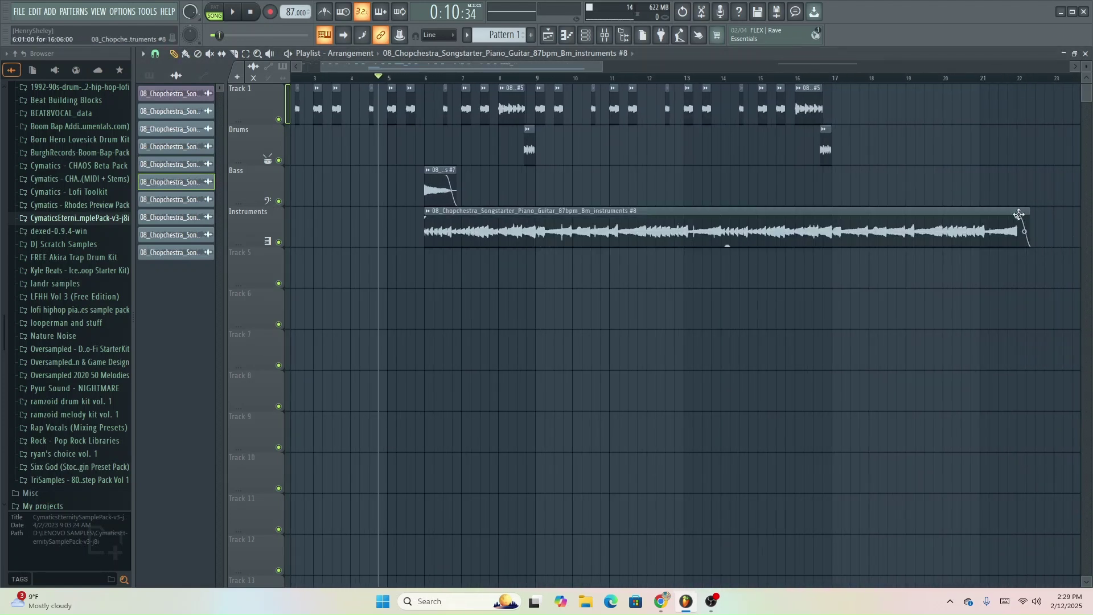
pyautogui.moveTo(426, 233); pyautogui.dragTo(914, 231)
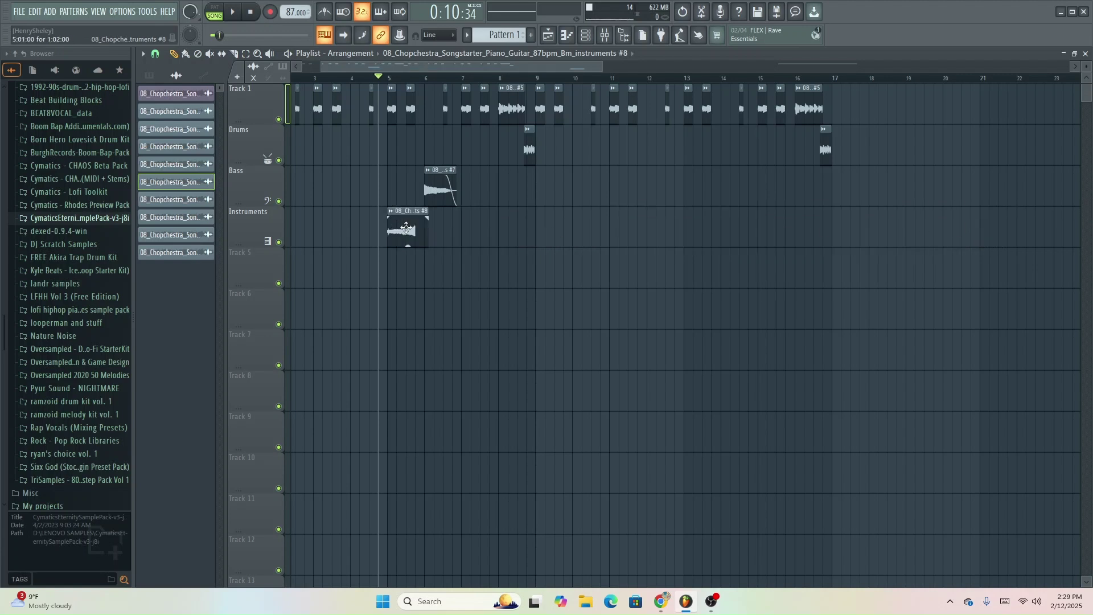
# - Shift the reversed clip to 5:05:00, trim its end to bar 6 and play it back
pyautogui.scroll(3, 409, 239)
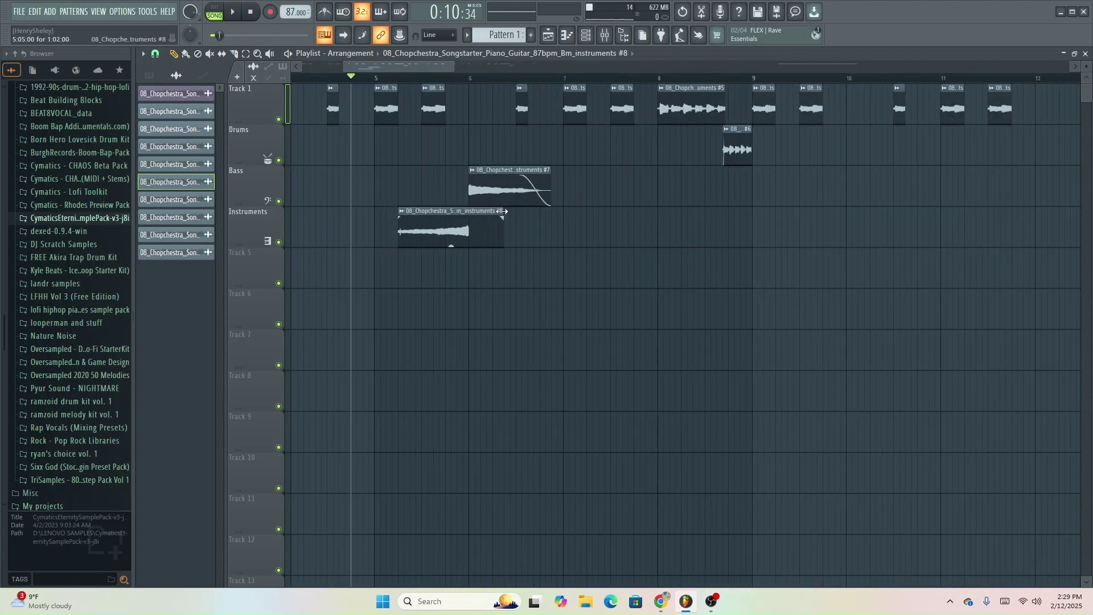
pyautogui.scroll(2, 415, 239)
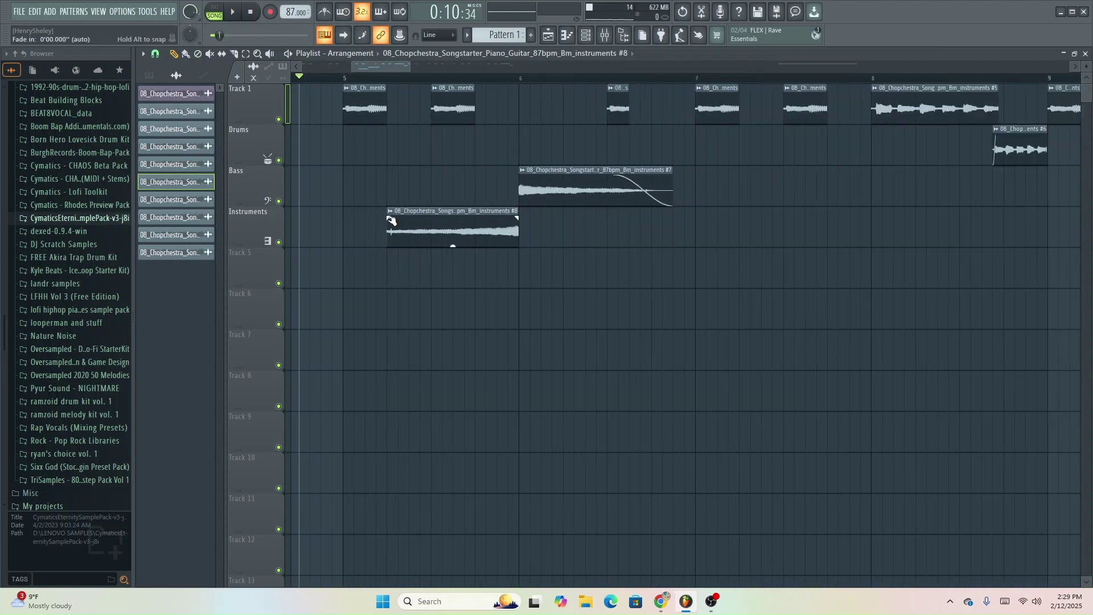
pyautogui.press('space')
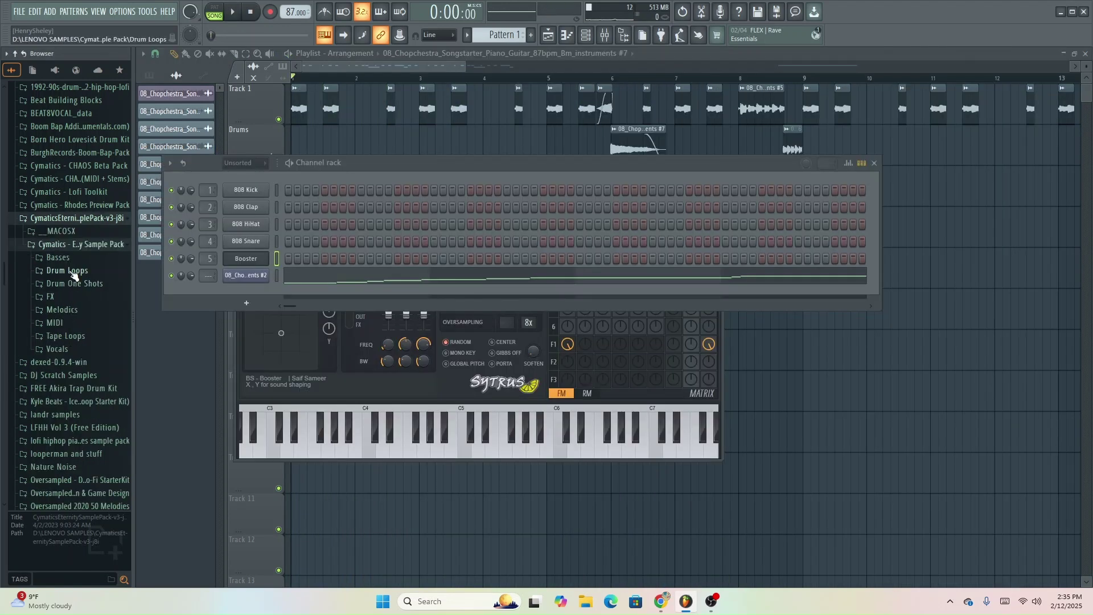
# - Open the Bass Guitar samples in the Eternity pack's Basses folder and audition Bass Guitar 1 - C
pyautogui.click(58, 257)
pyautogui.click(79, 284)
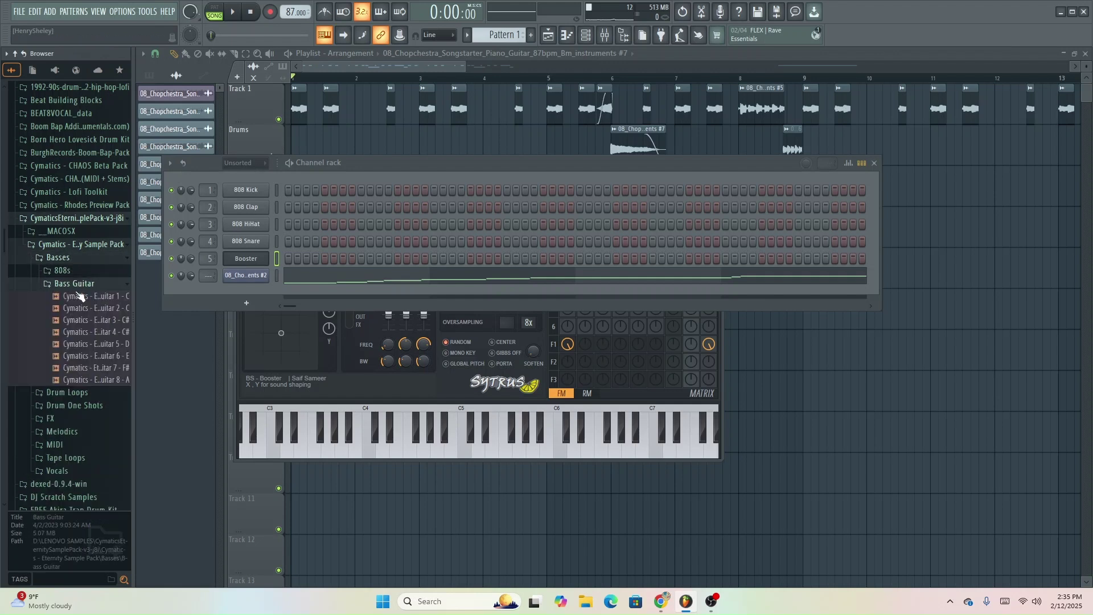
pyautogui.click(83, 297)
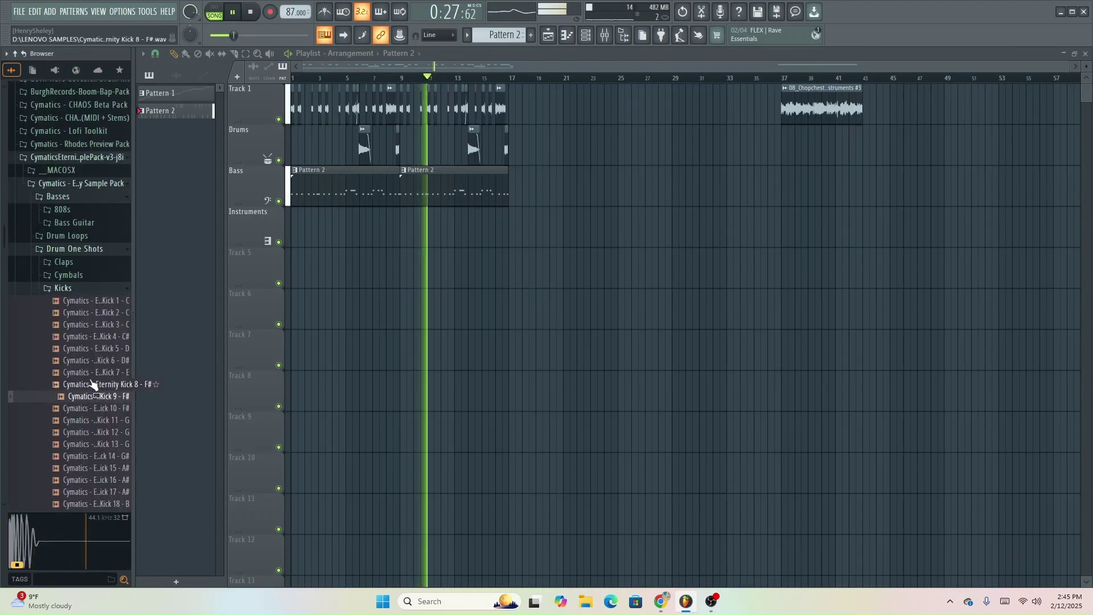
# - Audition kicks from the Eternity pack, place Eternity Kick 3 at bar 1 of the Instruments track and play it back
pyautogui.click(94, 348)
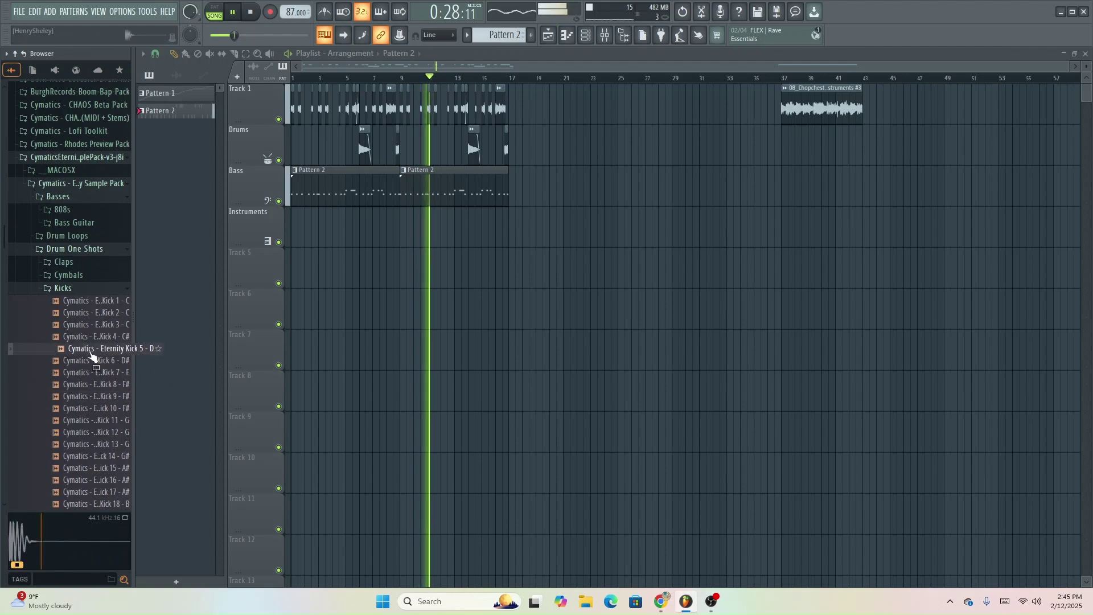
pyautogui.click(81, 312)
pyautogui.press('space')
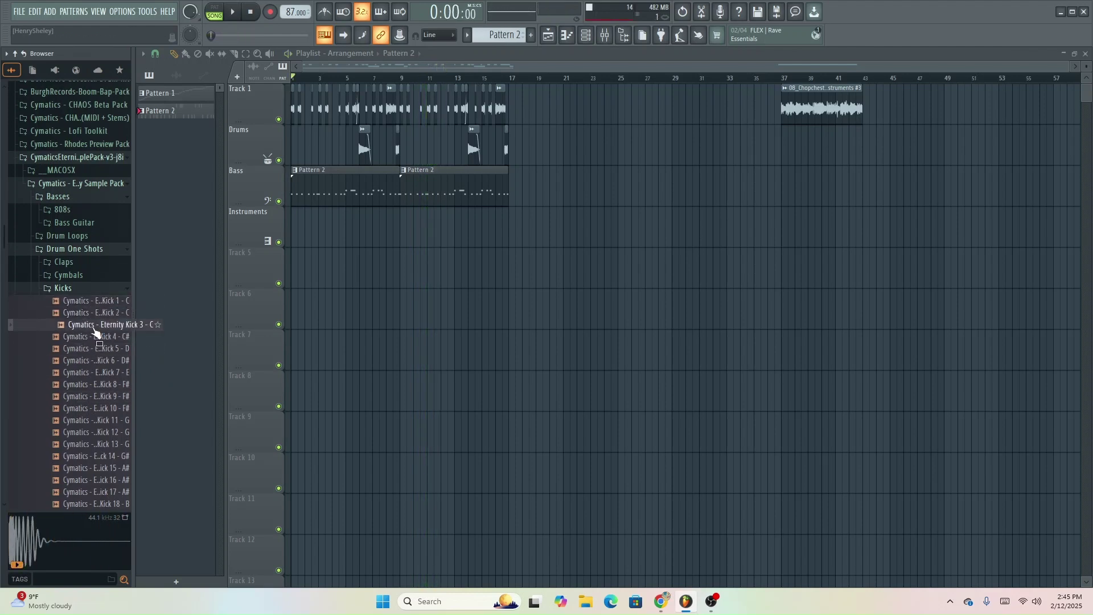
pyautogui.moveTo(294, 231); pyautogui.dragTo(294, 232)
pyautogui.press('space')
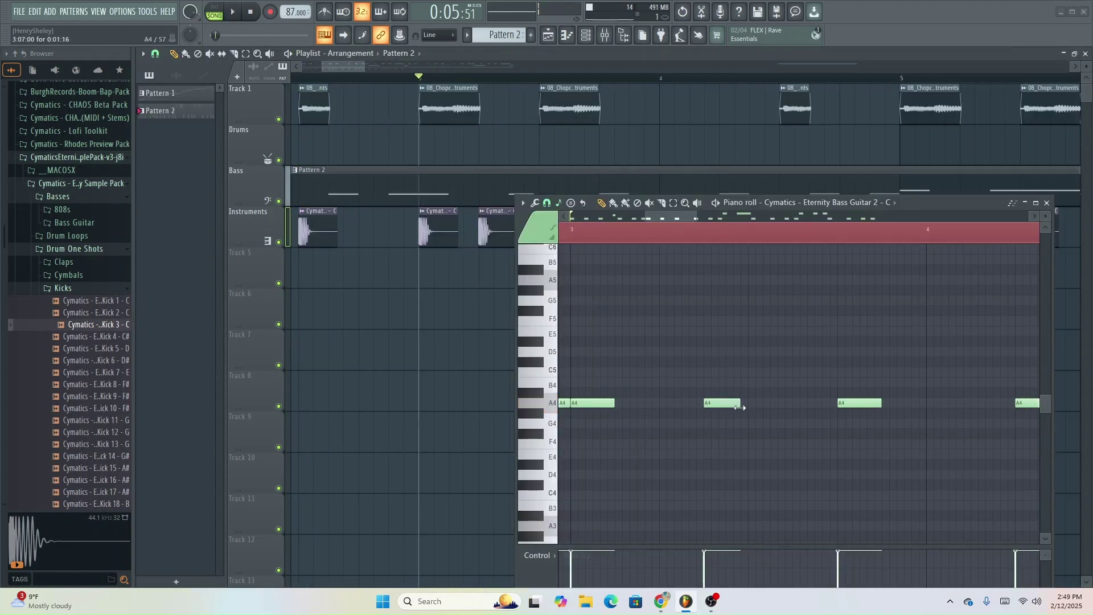
# - Play the arrangement with the piano roll closed, and replace the second Pattern 2 clip at bar 9 of the Bass track
pyautogui.press('space')
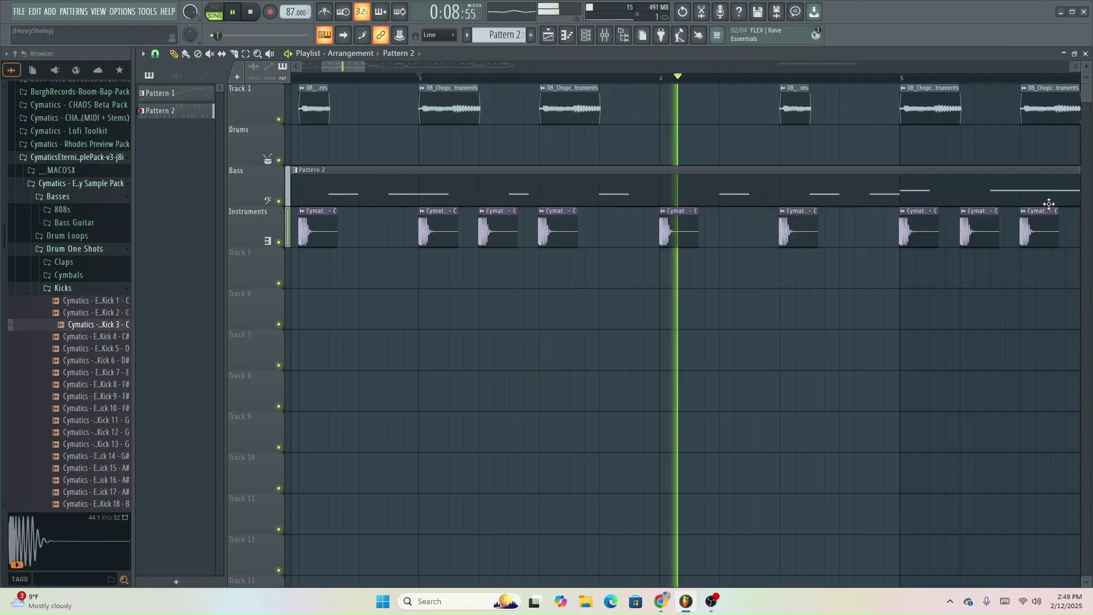
pyautogui.press('F7')
pyautogui.scroll(-5, 434, 385)
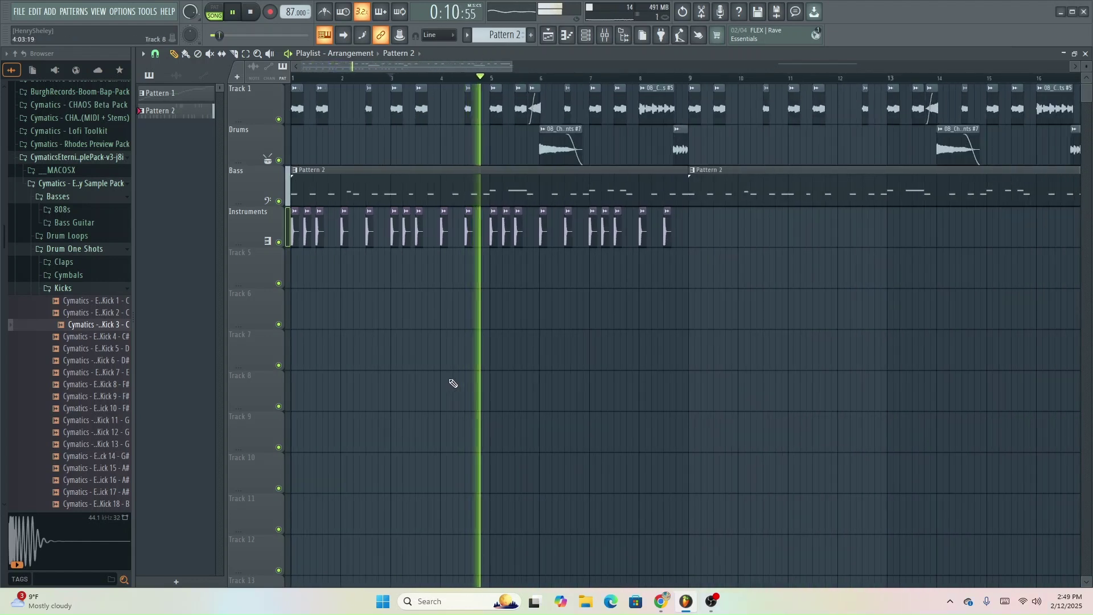
pyautogui.rightClick(697, 180)
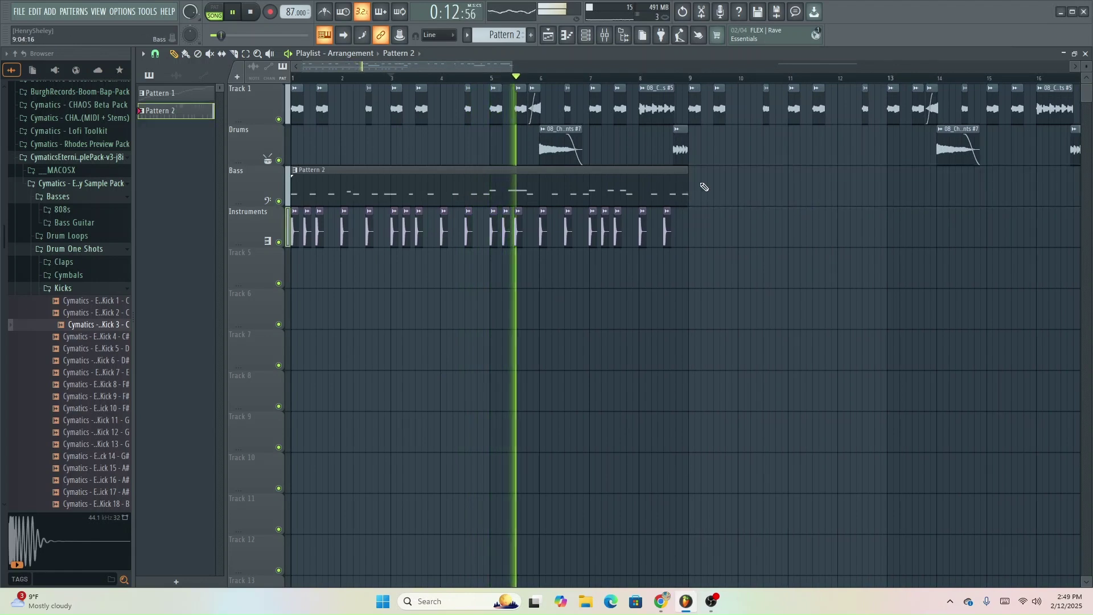
pyautogui.click(697, 180)
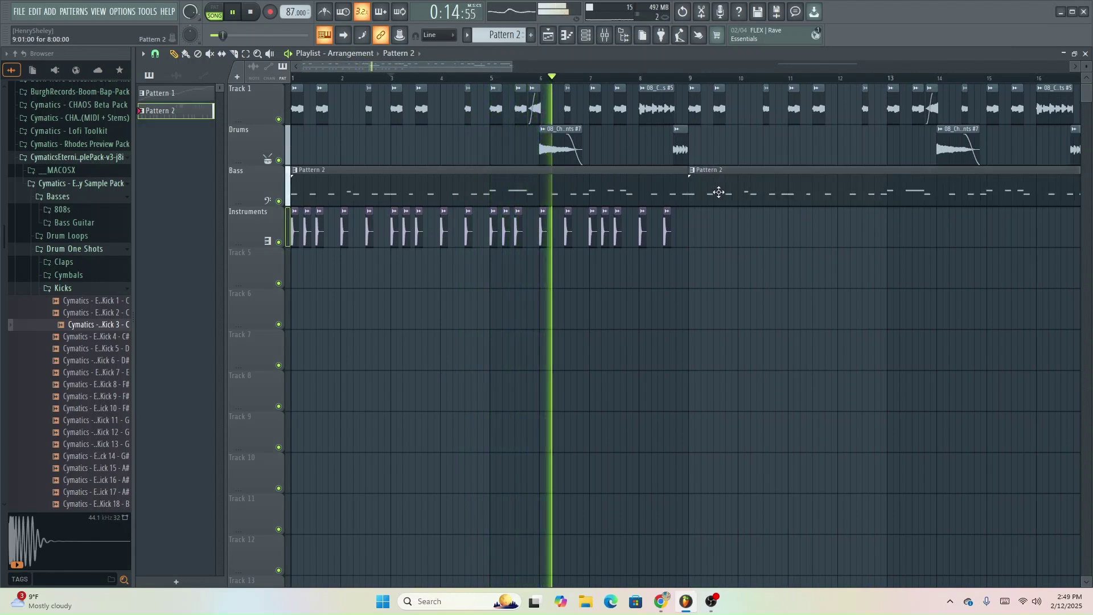
pyautogui.scroll(-2, 324, 178)
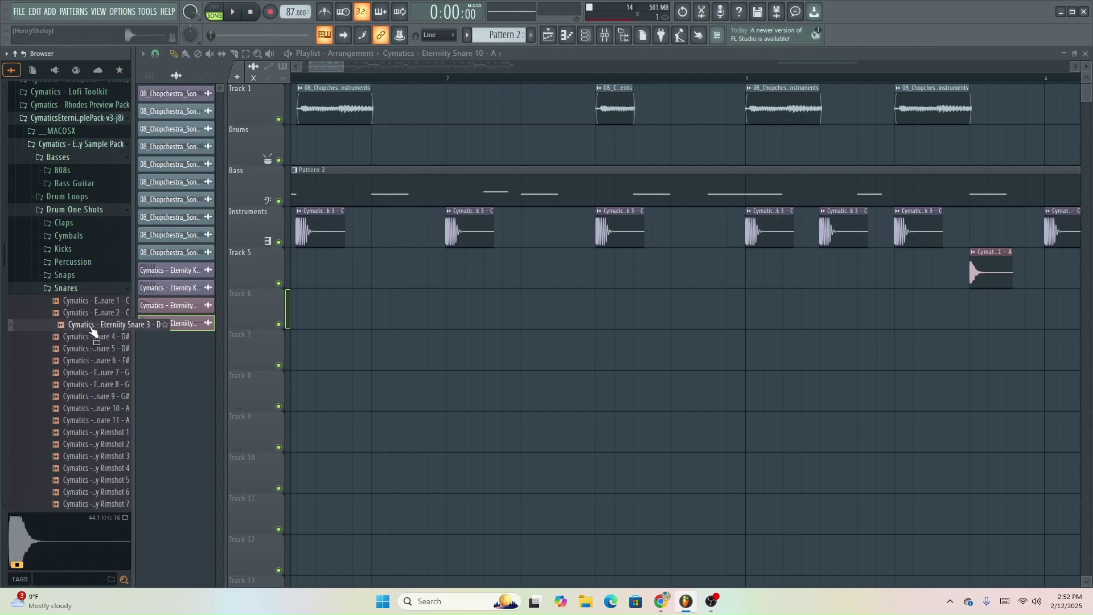
# - Add an Eternity snare to the playlist, reduce the wet output of Fruity Delay 3 on mixer Insert 2 and play it back
pyautogui.moveTo(431, 337); pyautogui.dragTo(504, 315)
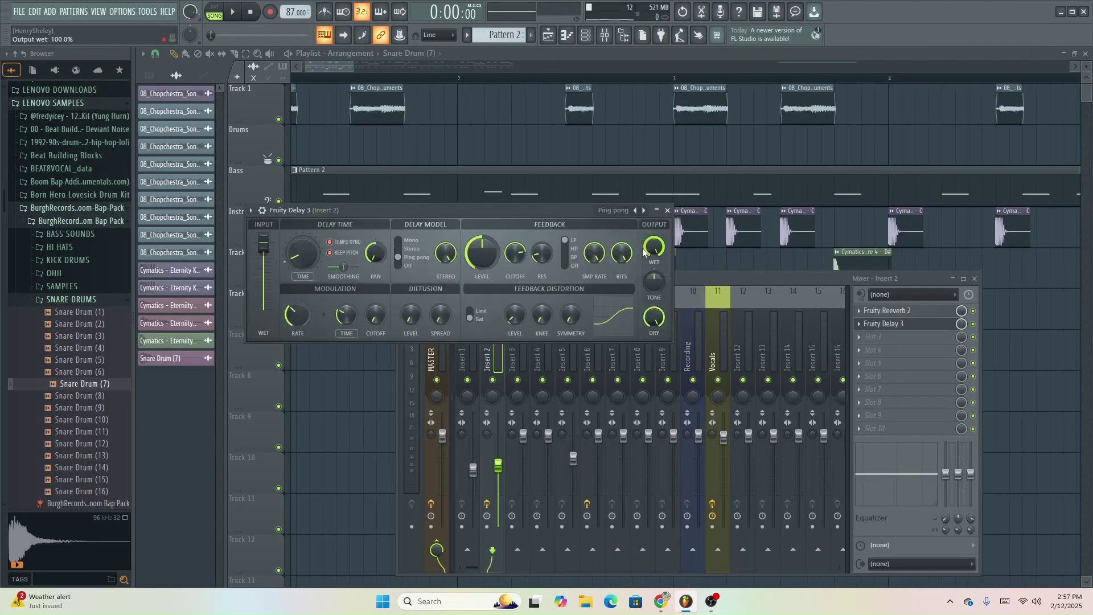
pyautogui.moveTo(643, 252); pyautogui.dragTo(644, 257)
pyautogui.press('space')
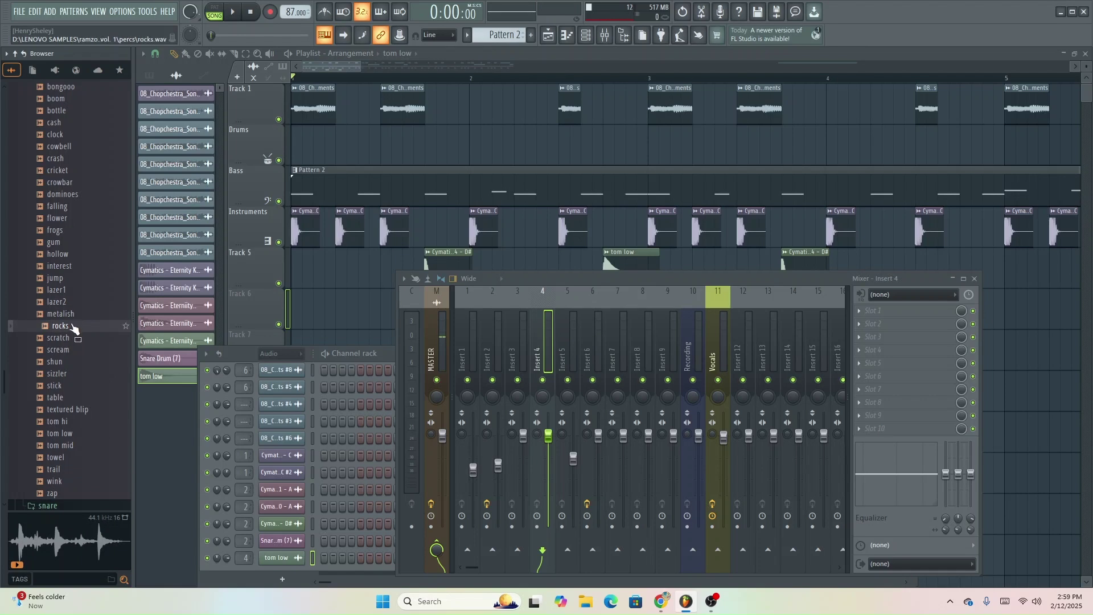
# - Place the rocks sample on Track 5 at 2:13:00 in place of tom low, and copy the Track 5 drum clips into bars 9 to 16
pyautogui.moveTo(606, 226); pyautogui.dragTo(607, 268)
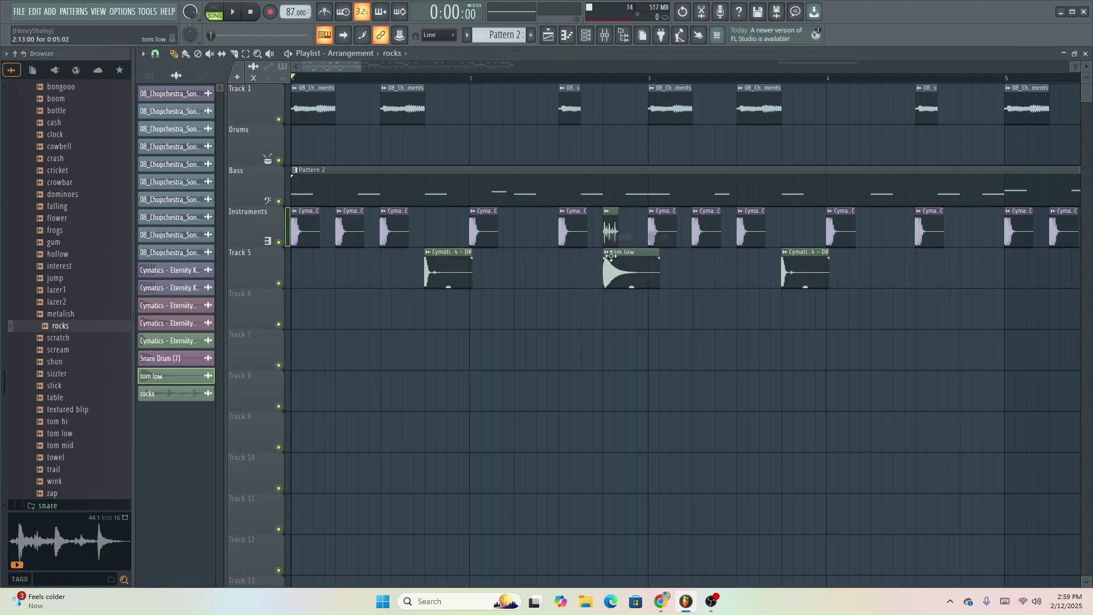
pyautogui.press('space')
pyautogui.scroll(2, 608, 307)
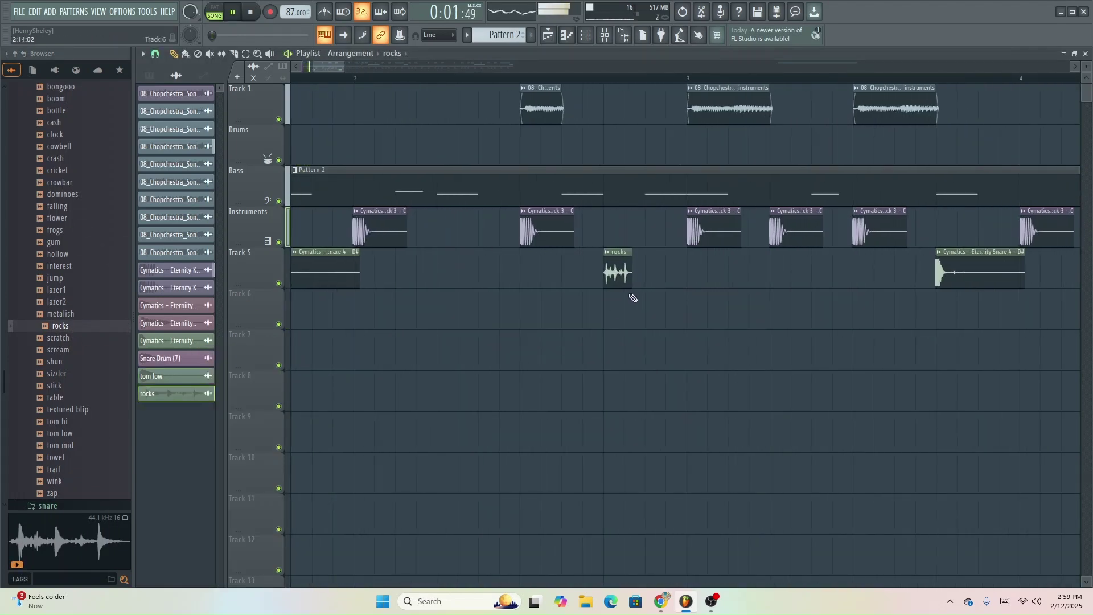
pyautogui.doubleClick(617, 270)
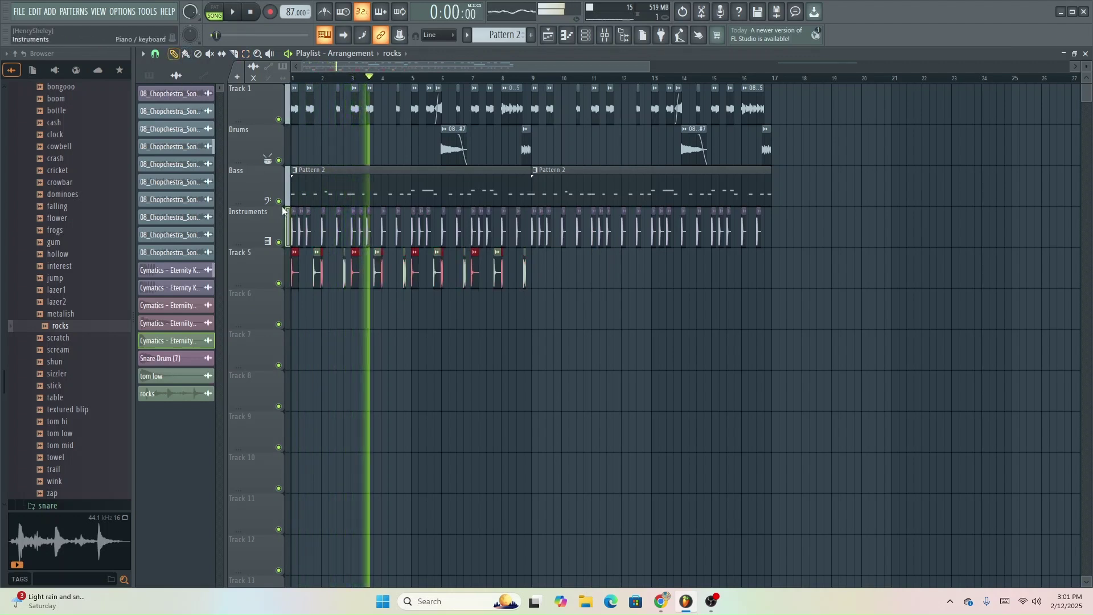
pyautogui.moveTo(585, 271); pyautogui.dragTo(560, 269)
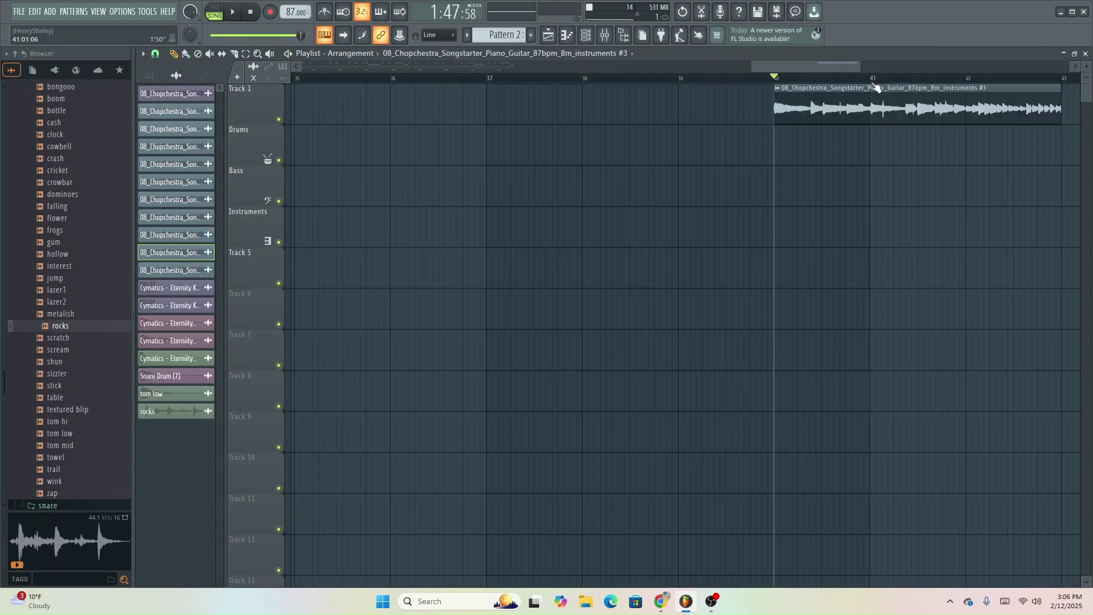
# - Play back the three-bar instruments clip at bar 40 of Track 1 and trim its start slightly
pyautogui.scroll(-2, 885, 132)
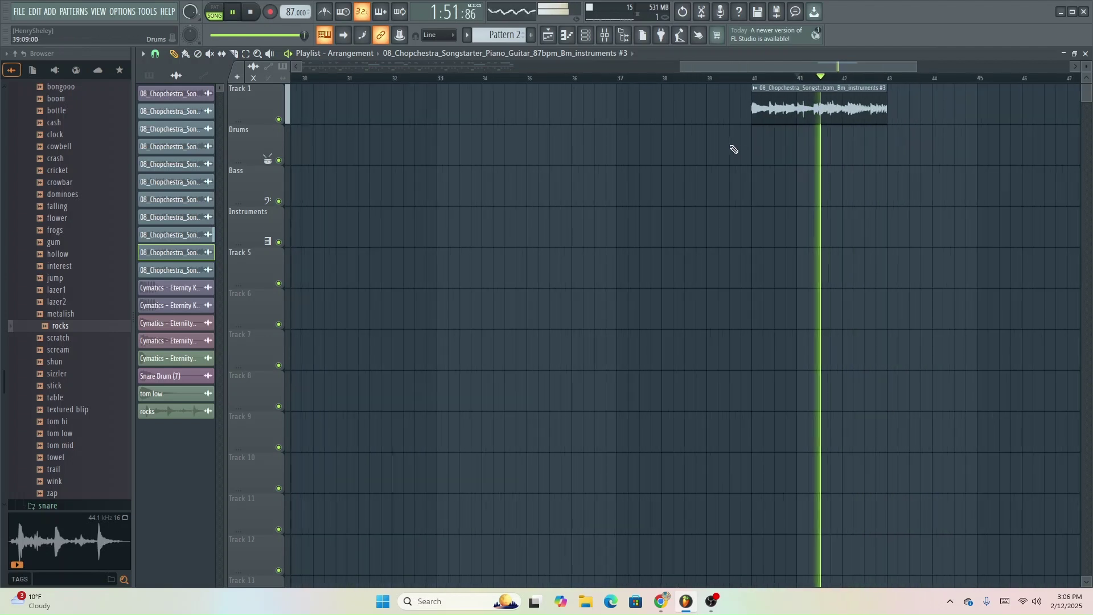
pyautogui.press('space')
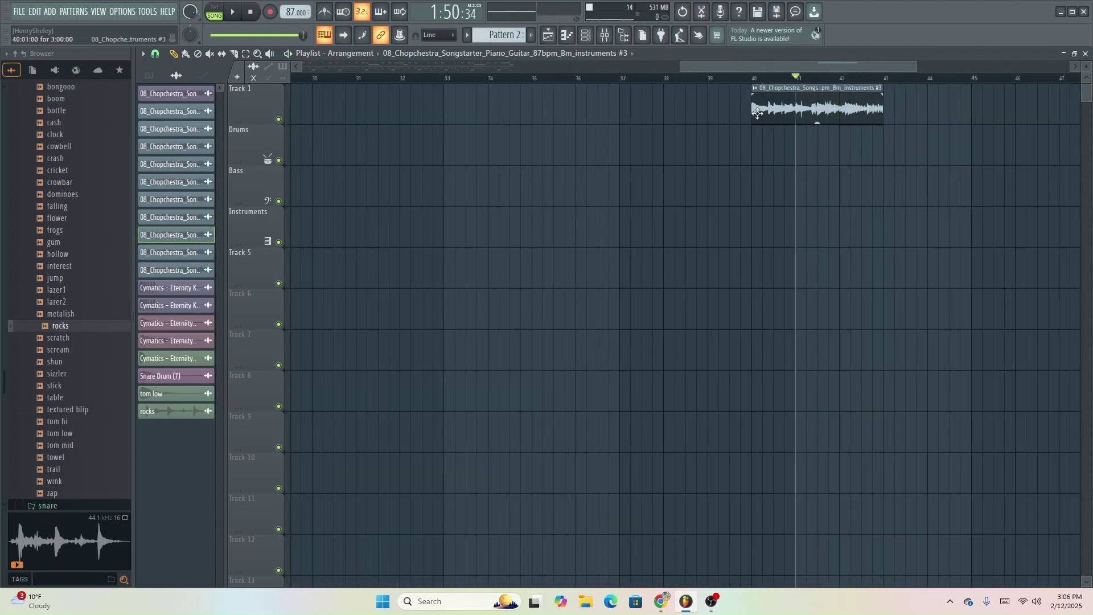
pyautogui.press('space')
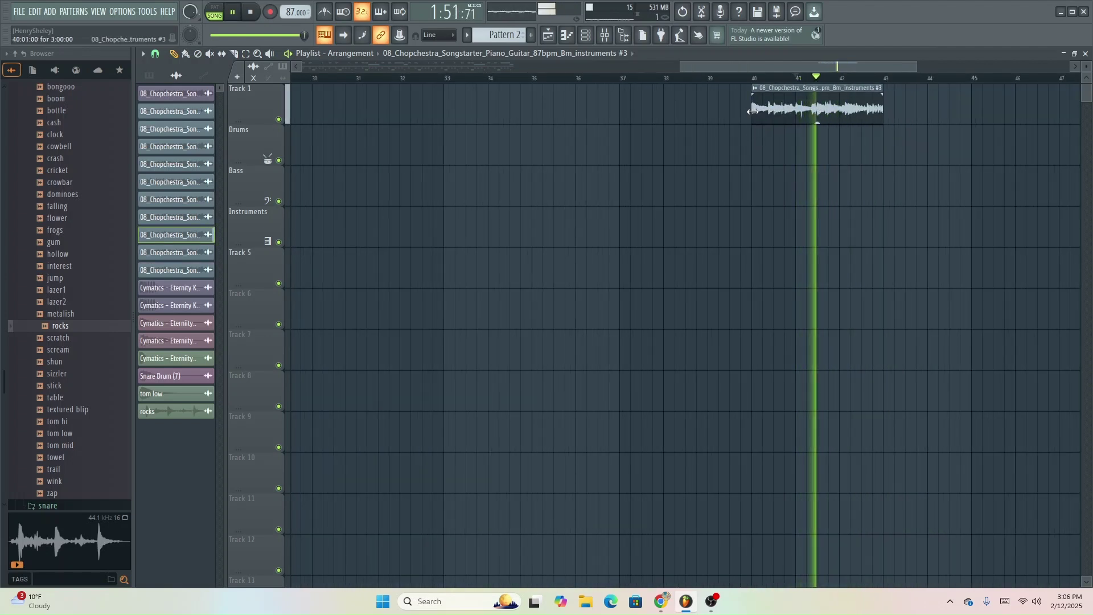
pyautogui.moveTo(753, 113); pyautogui.dragTo(757, 135)
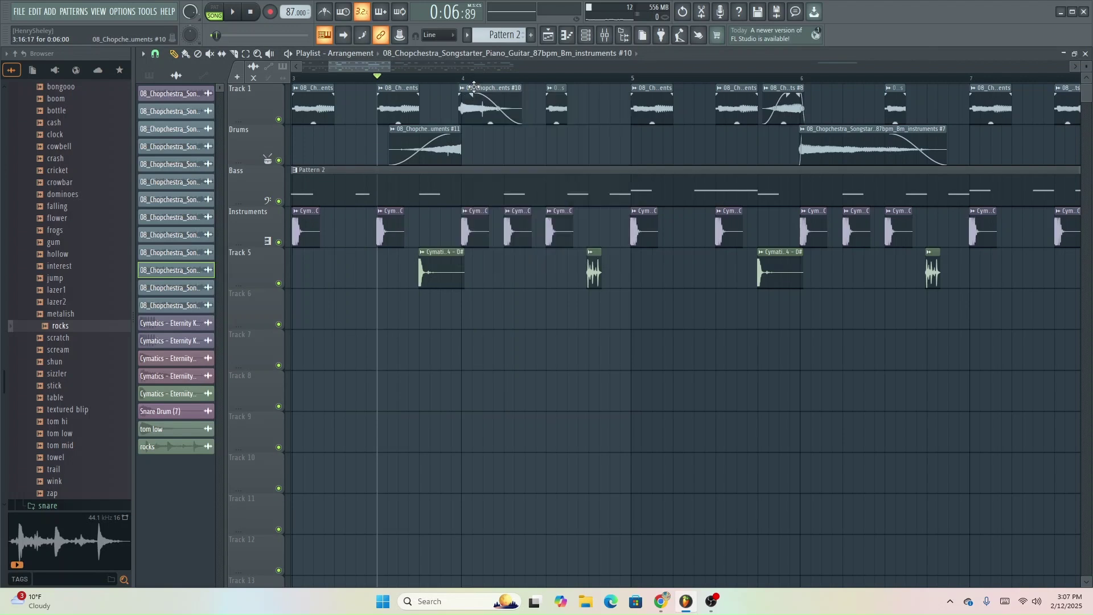
# - Set the channel volume of the instruments #10 clip near bar 4 to 48% while playing it back
pyautogui.doubleClick(474, 85)
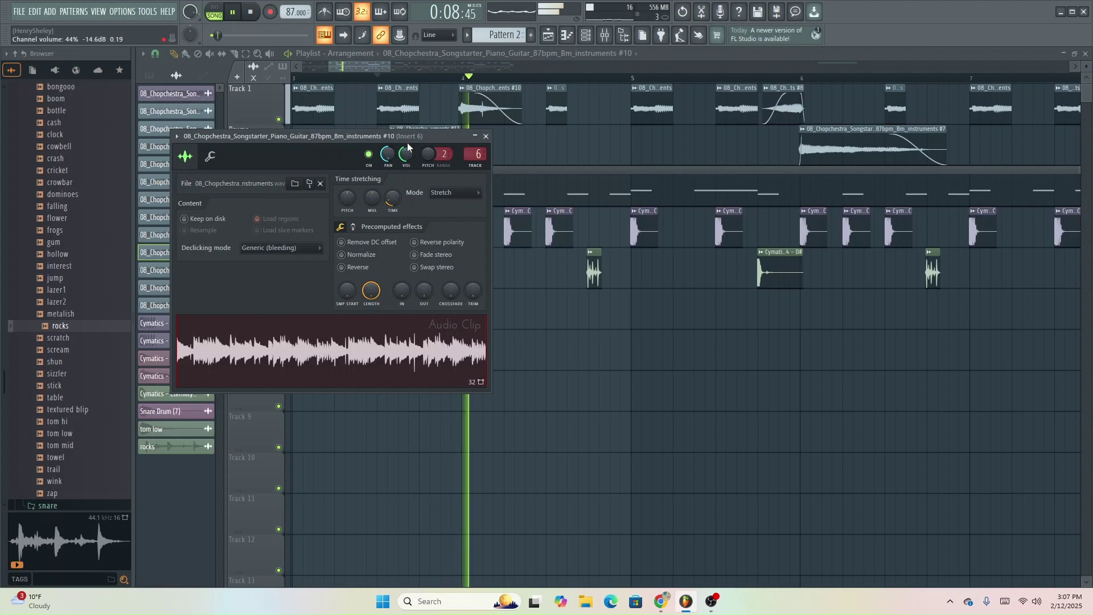
pyautogui.press('space')
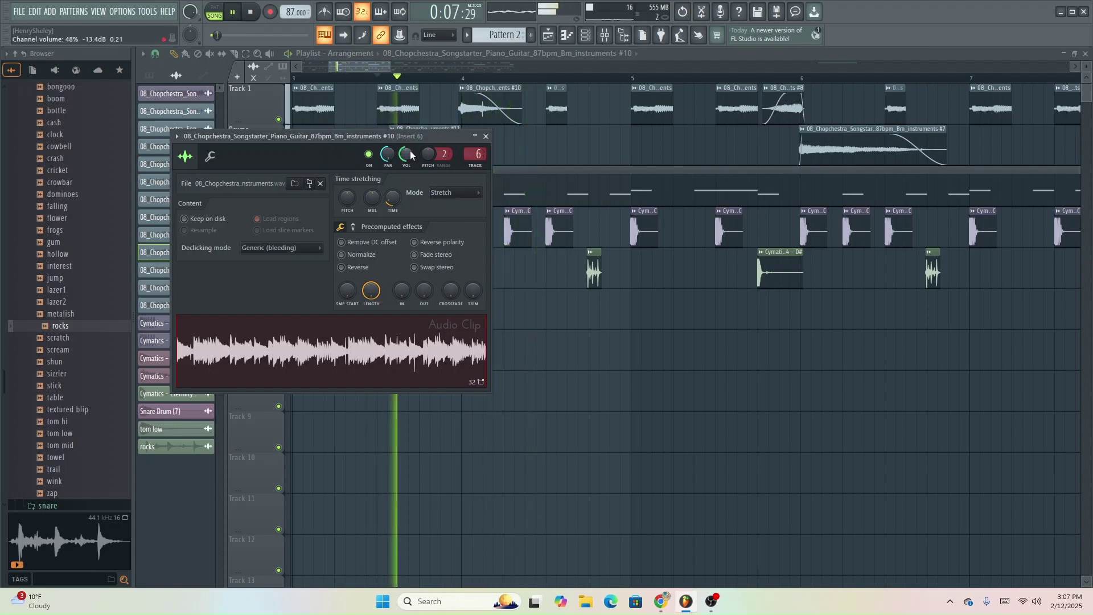
pyautogui.click(486, 137)
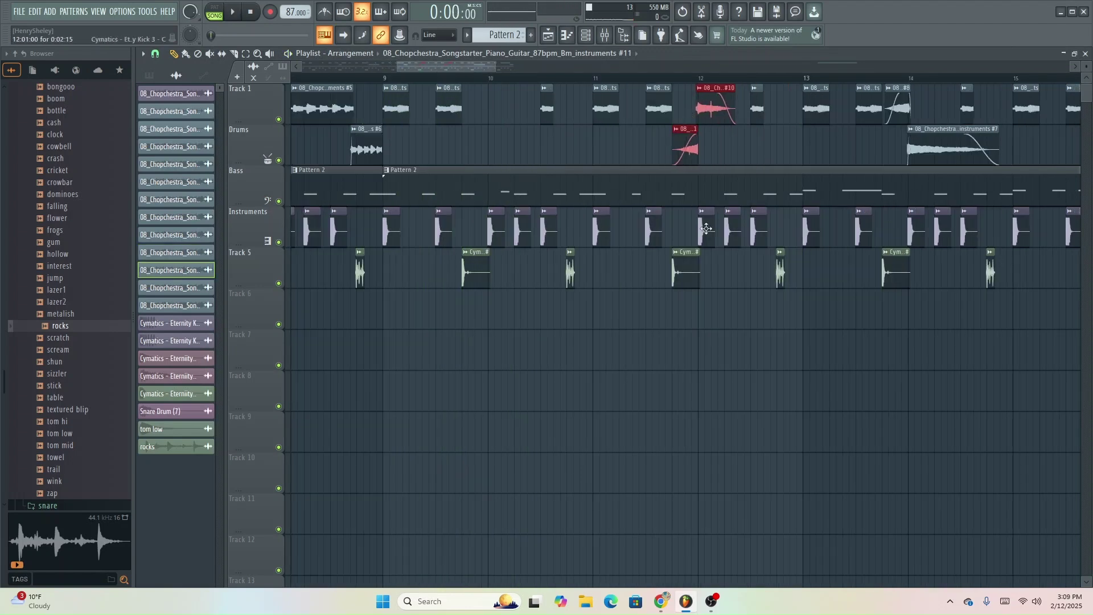
# - Play the arrangement from about bar 11 to check the copied chops, and select the clips across the tracks
pyautogui.scroll(-5, 706, 228)
pyautogui.click(669, 77)
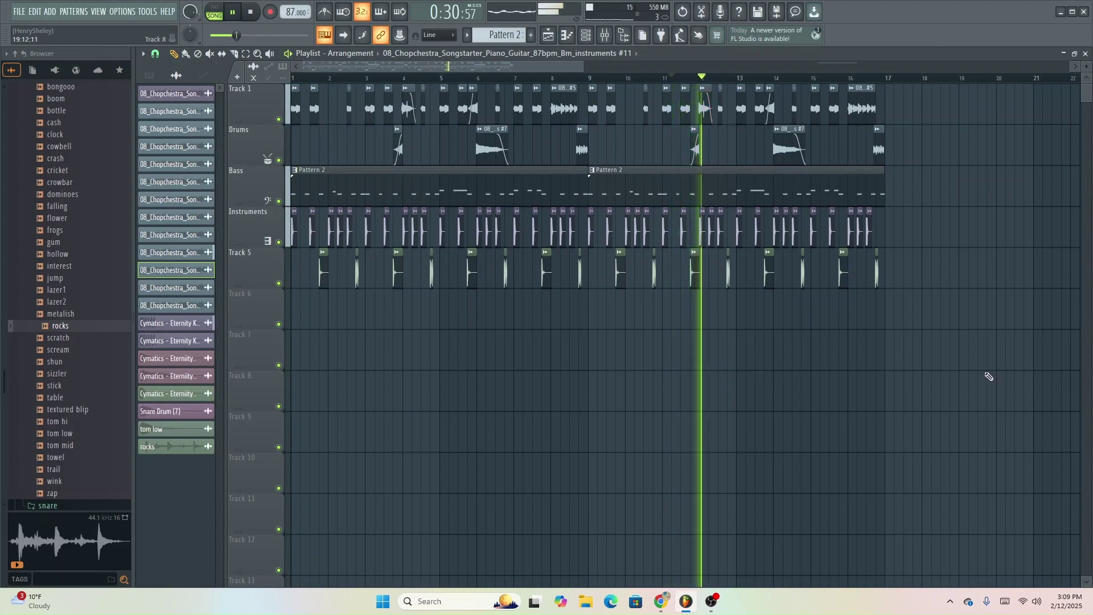
pyautogui.scroll(-2, 968, 367)
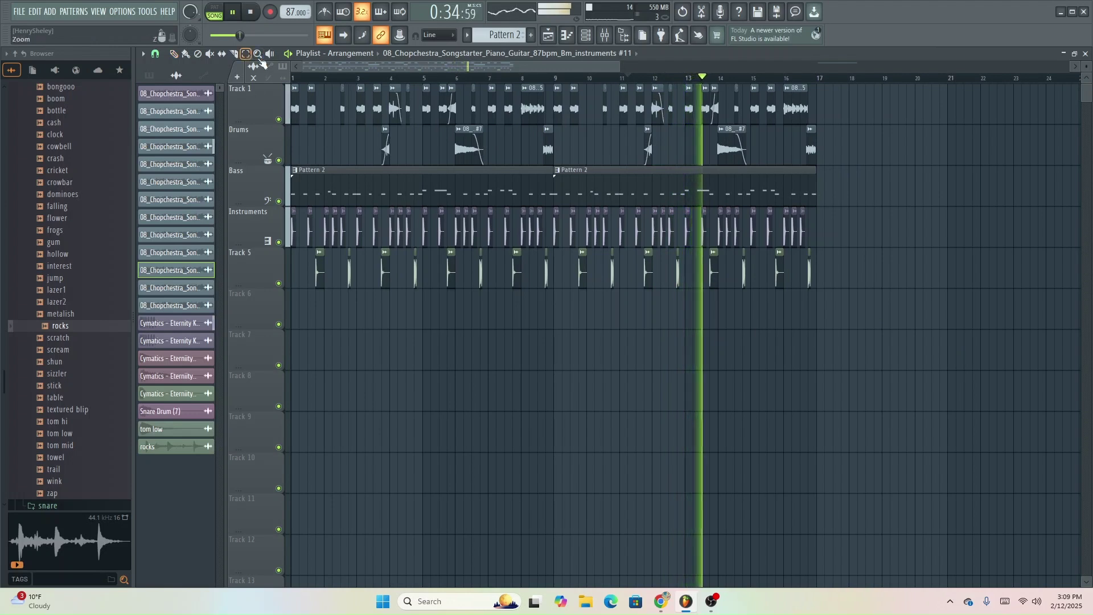
pyautogui.moveTo(941, 284); pyautogui.dragTo(111, 131)
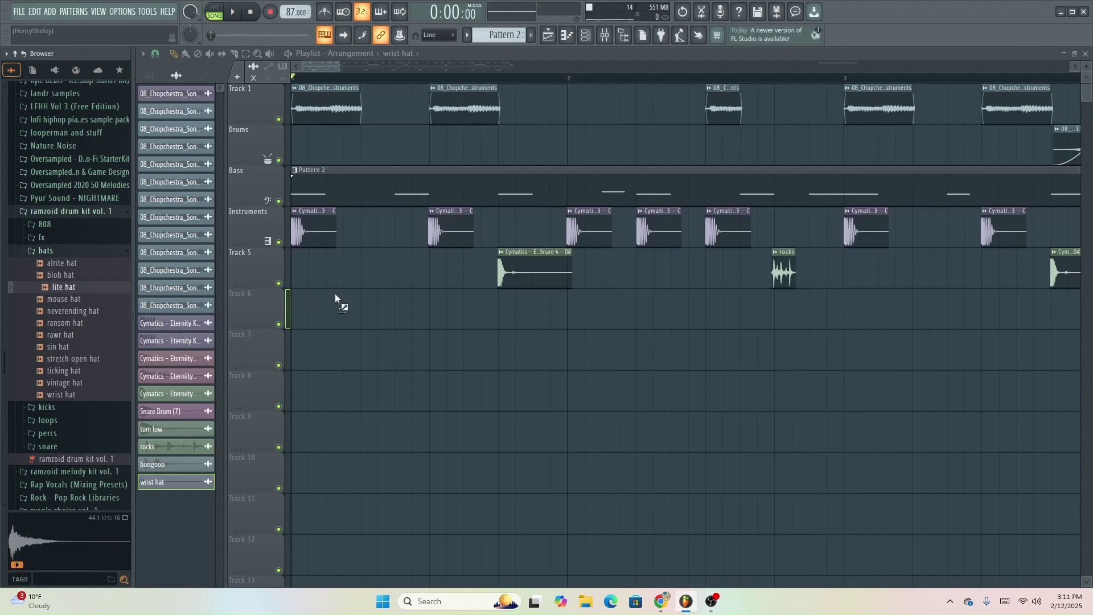
# - Place lite hat clips on Track 6 at 1:01:00 and 1:05:00, check the sample's settings and start playback
pyautogui.click(361, 313)
pyautogui.doubleClick(364, 310)
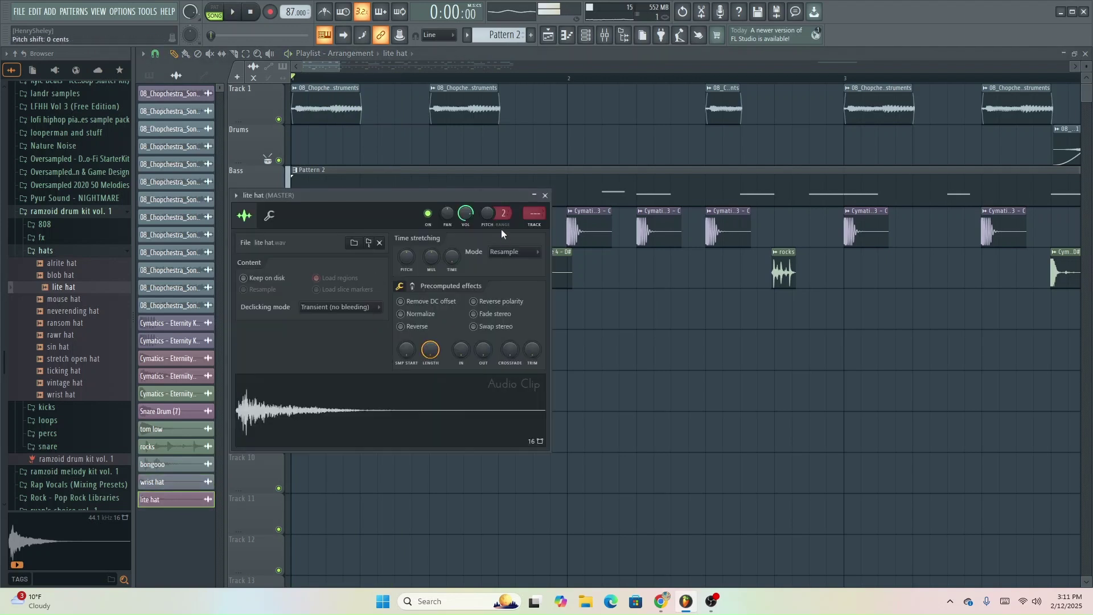
pyautogui.click(545, 195)
pyautogui.press('space')
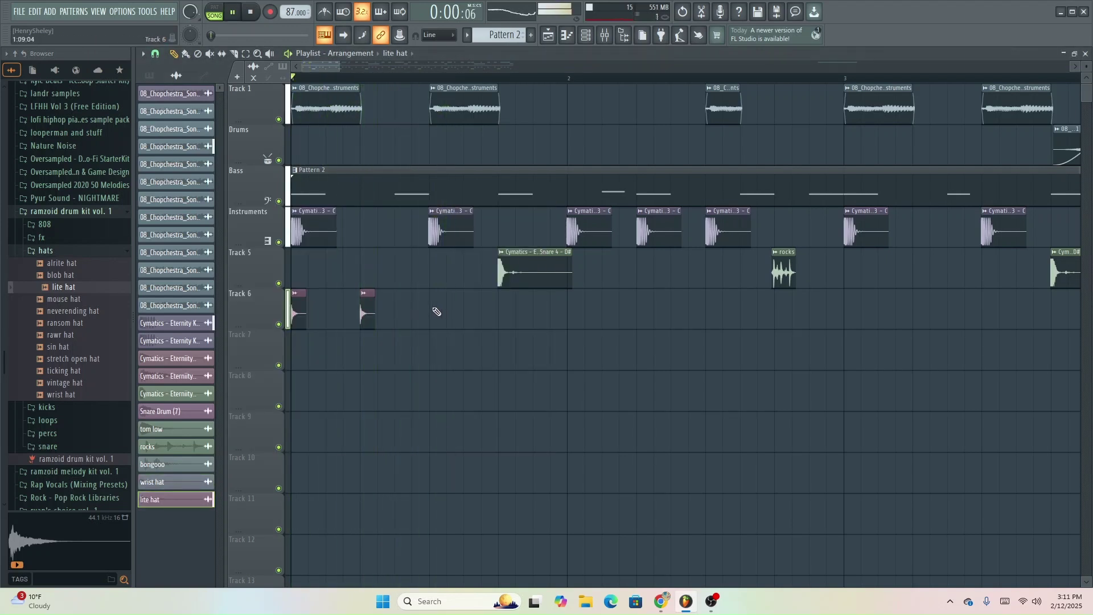
# - Add lite hat clips to Track 6 on every beat from 1:09:00 through 2:09:00
pyautogui.click(436, 311)
pyautogui.click(515, 310)
pyautogui.click(575, 307)
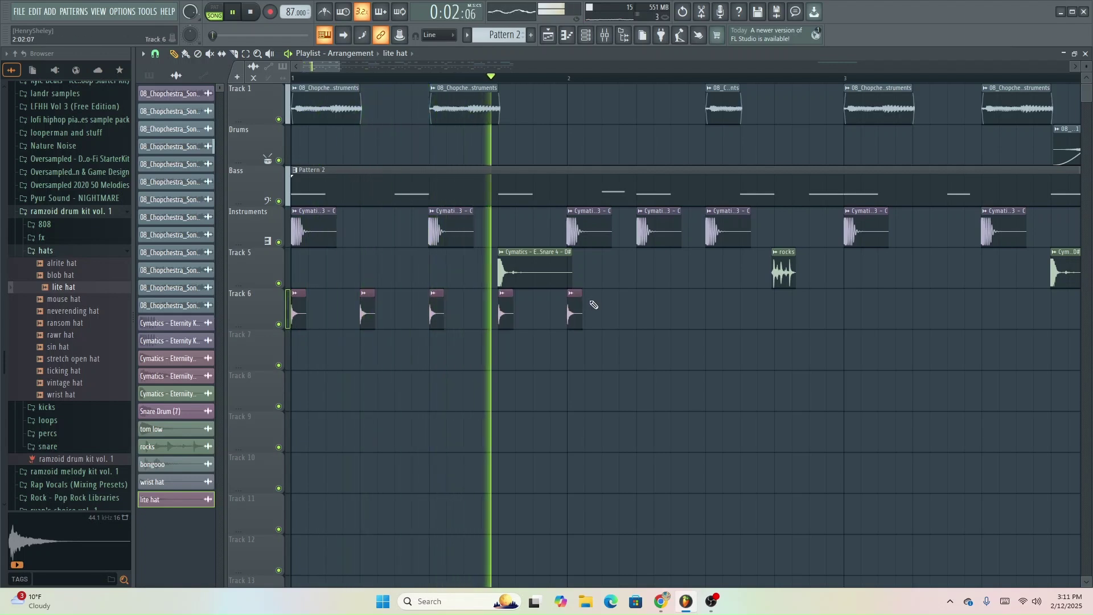
pyautogui.click(643, 311)
pyautogui.click(711, 311)
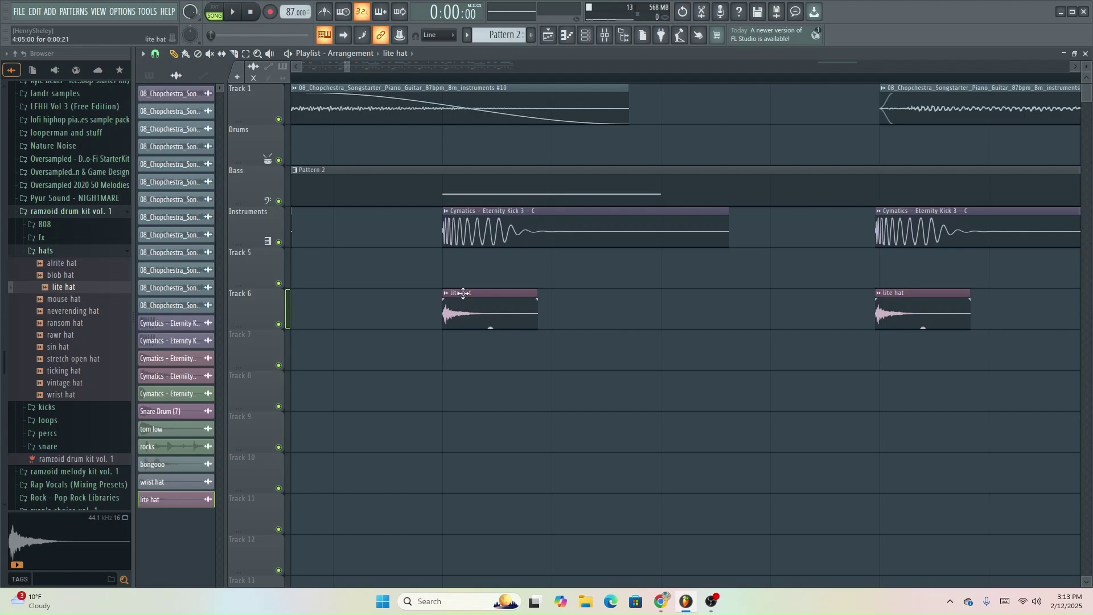
# - Play the beat from the start to review the lite hat rhythm on Track 6 against the other tracks
pyautogui.scroll(-10, 587, 390)
pyautogui.press('space')
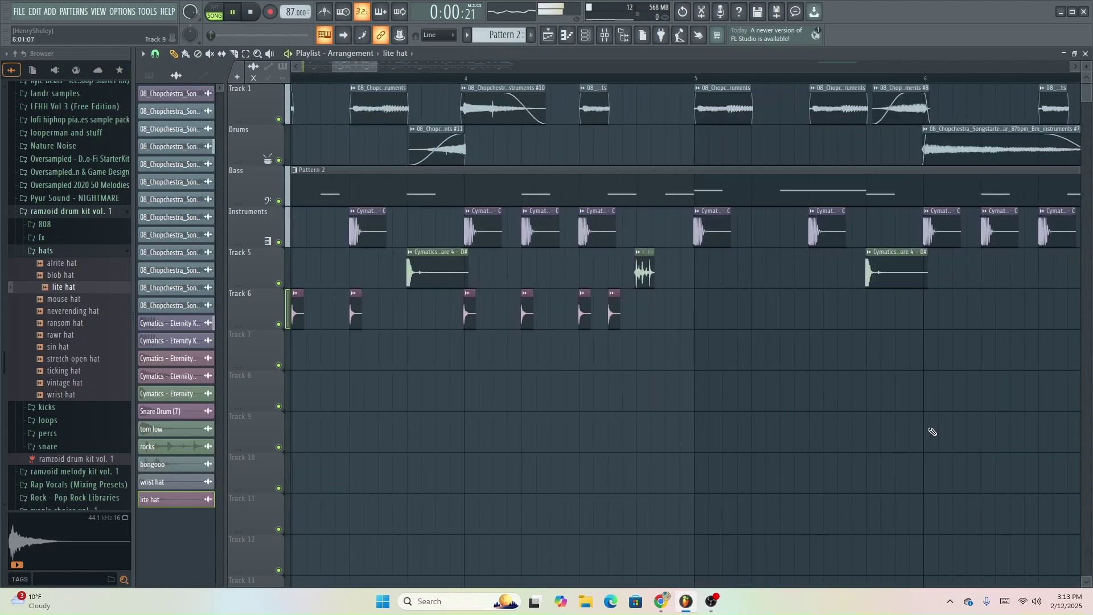
pyautogui.scroll(-2, 911, 428)
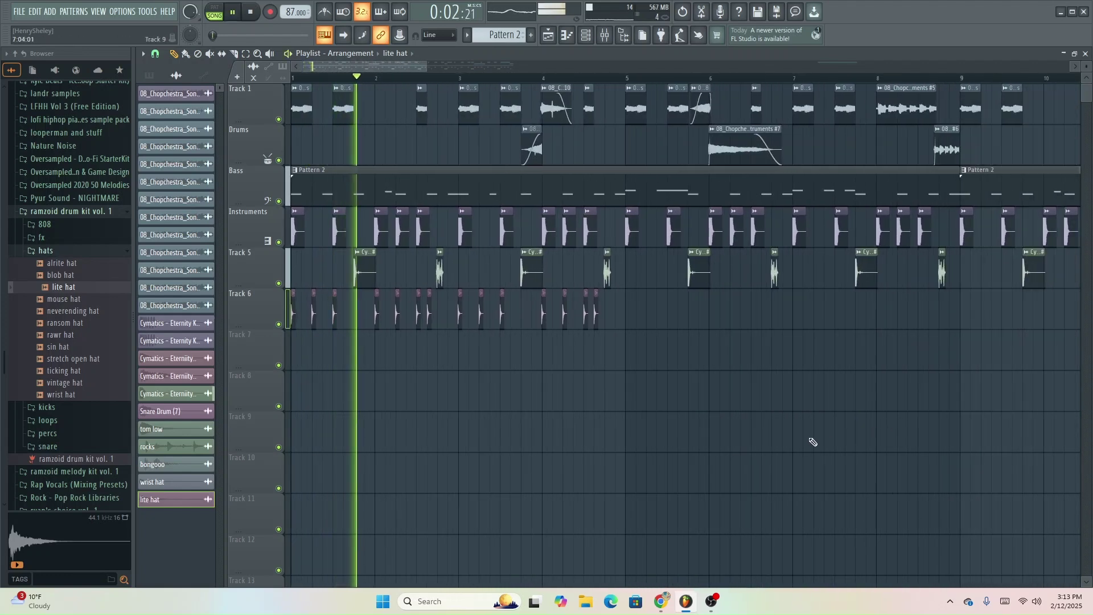
pyautogui.scroll(-2, 683, 443)
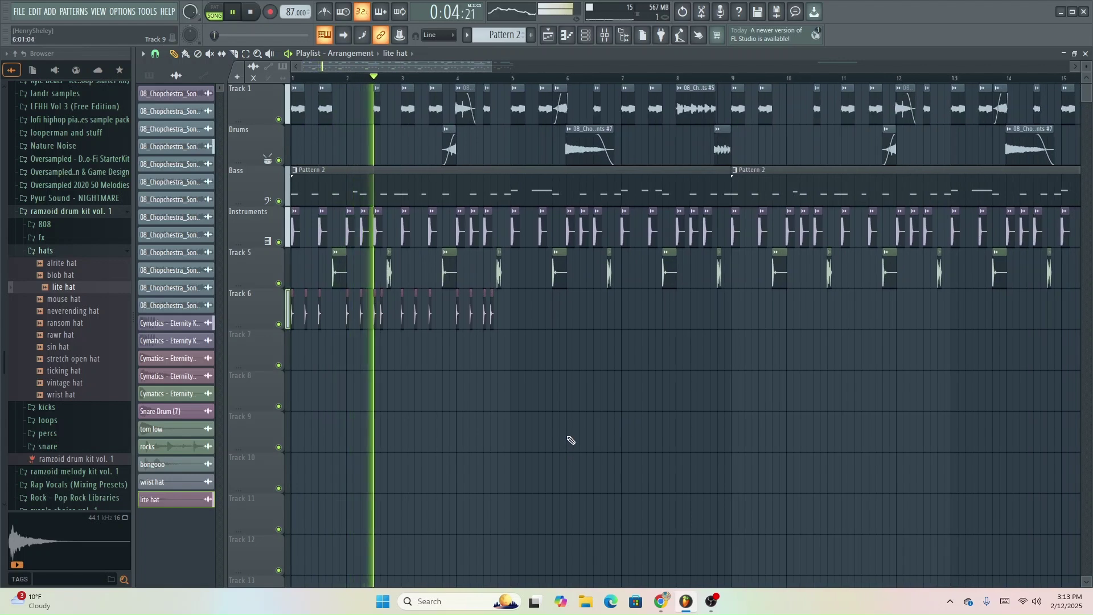
pyautogui.scroll(-2, 569, 434)
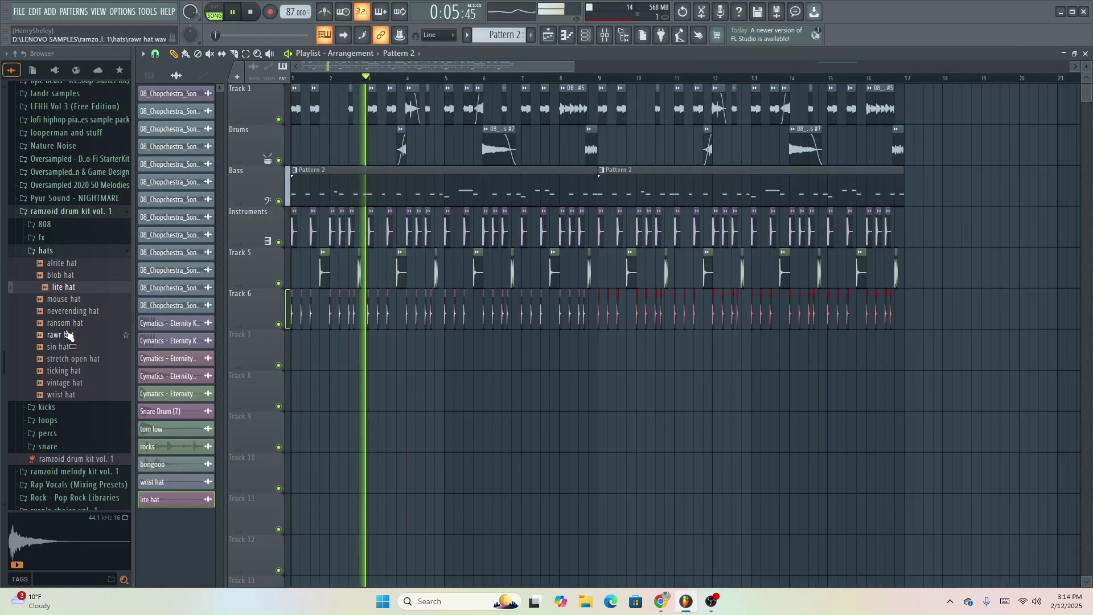
# - Place the ransom hat sample on Track 7 at 1:09:00 and reverse it
pyautogui.press('space')
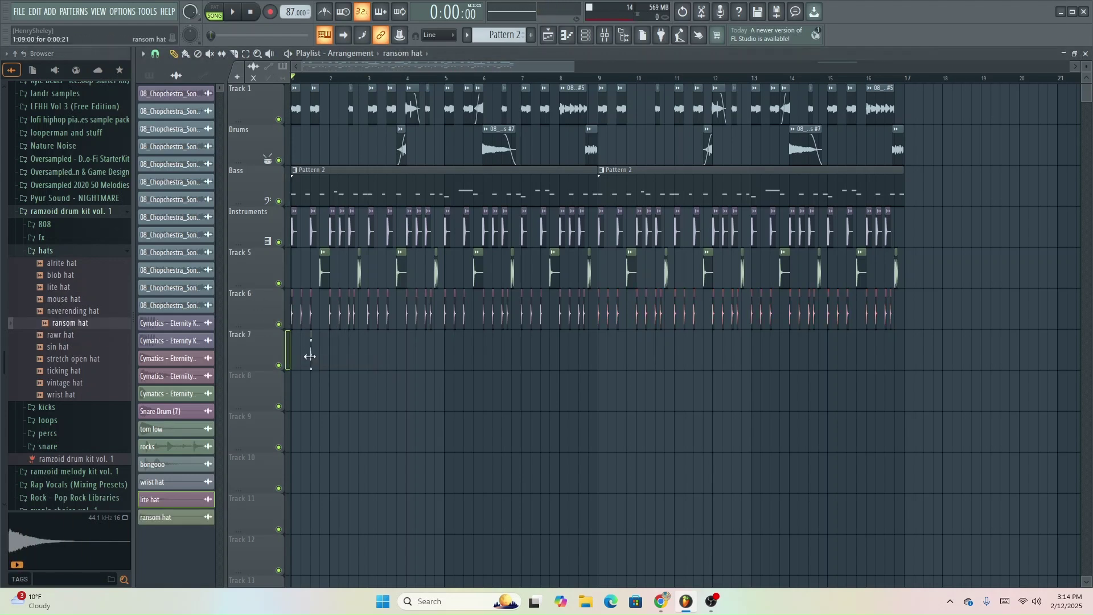
pyautogui.scroll(6, 311, 363)
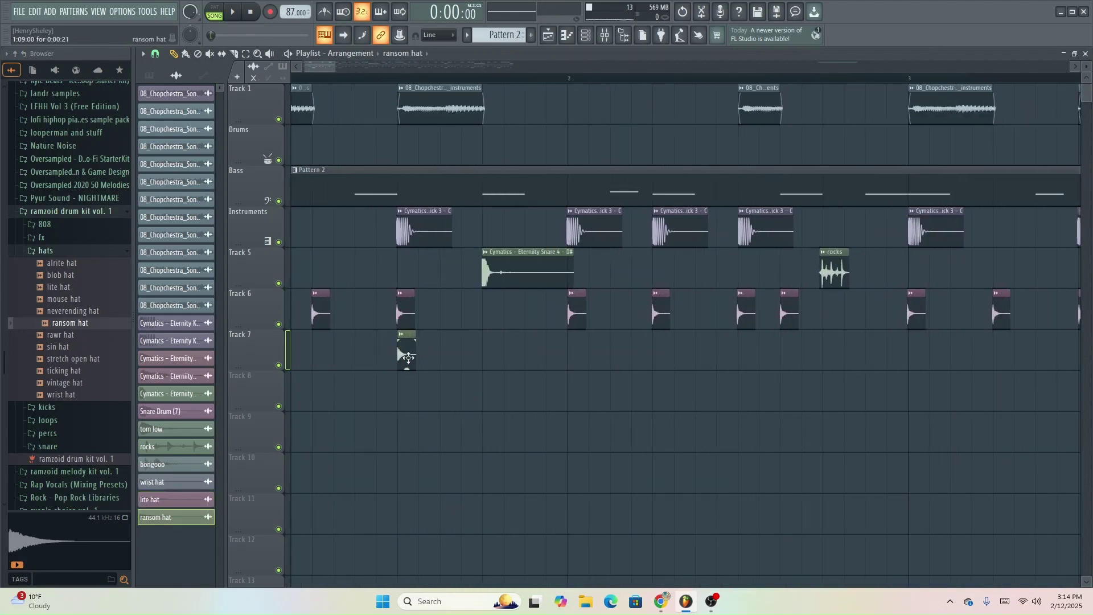
pyautogui.doubleClick(408, 360)
pyautogui.click(416, 341)
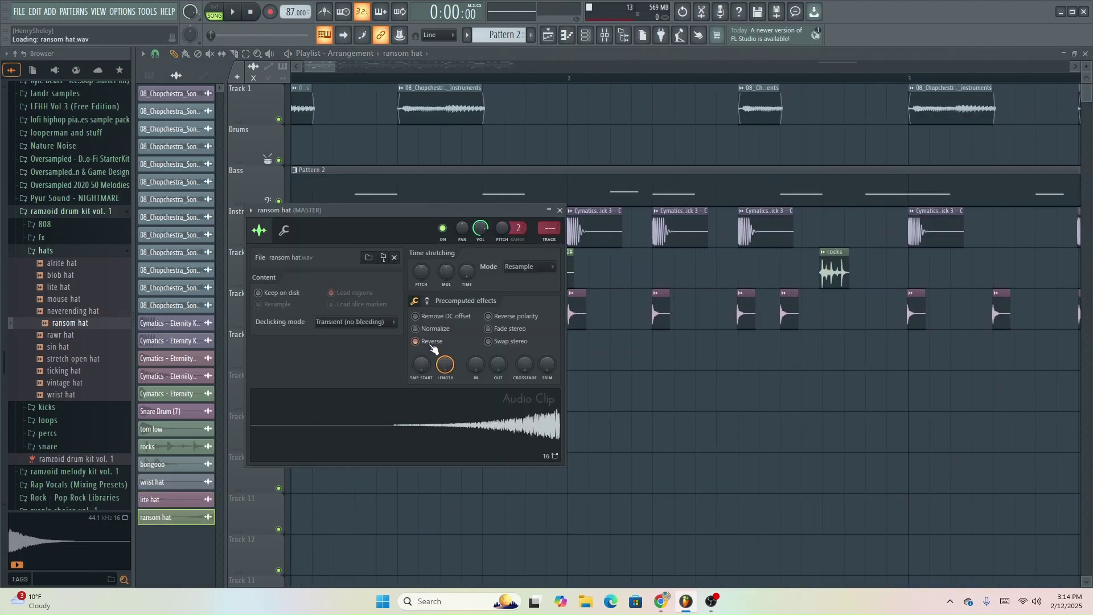
# - Move the reversed ransom hat on Track 7 so it ends at 1:09:00, and delete the lite hat at 1:09:00 on Track 6
pyautogui.click(560, 211)
pyautogui.scroll(-2, 783, 429)
pyautogui.scroll(2, 318, 390)
pyautogui.press('space')
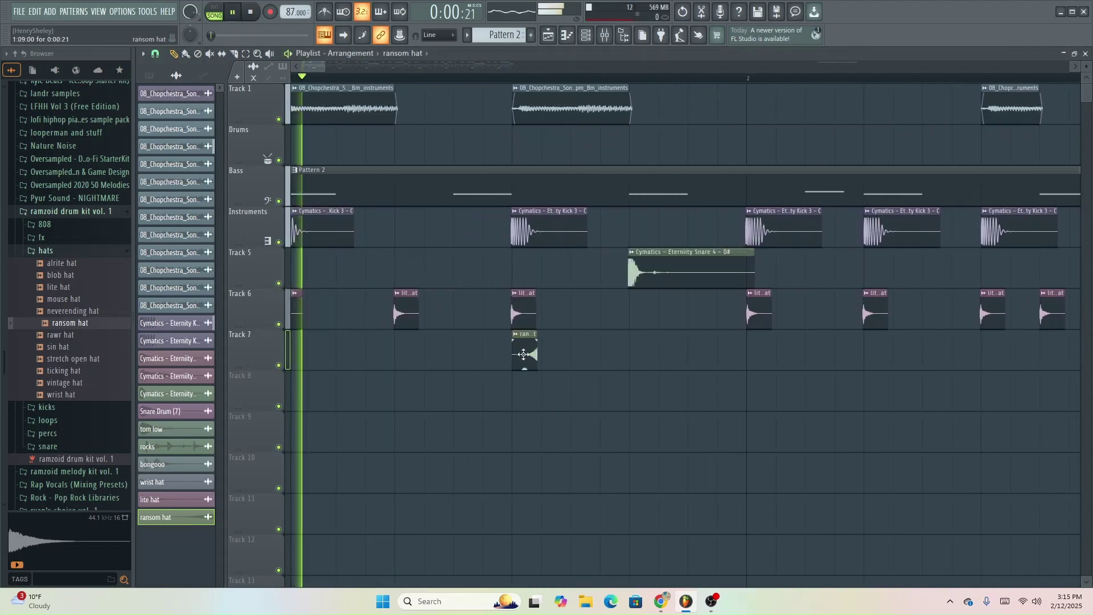
pyautogui.moveTo(524, 354); pyautogui.dragTo(495, 353)
pyautogui.scroll(4, 495, 354)
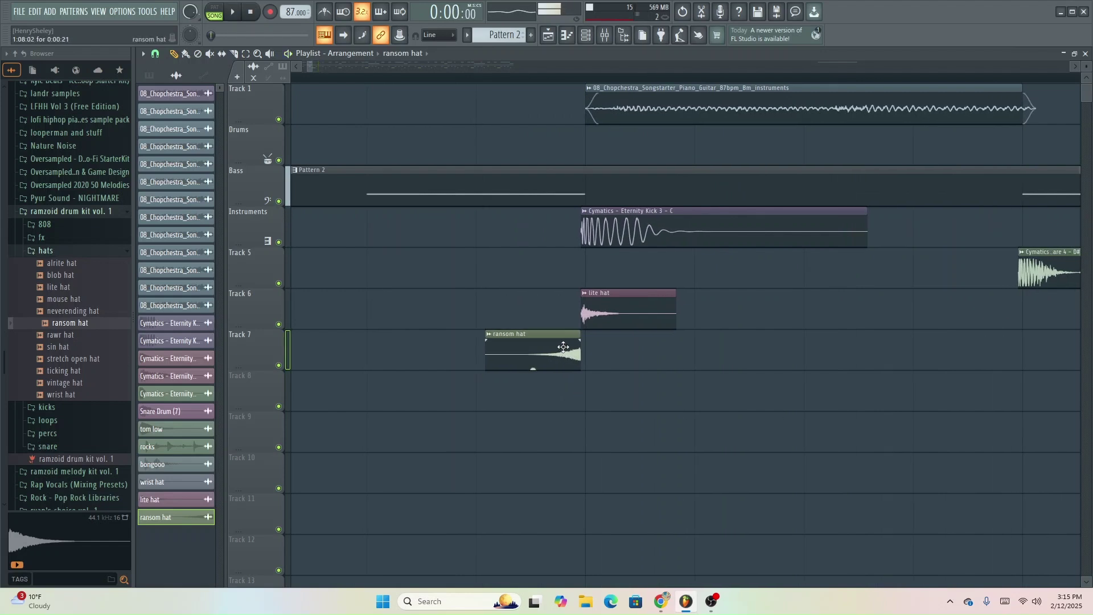
pyautogui.rightClick(629, 317)
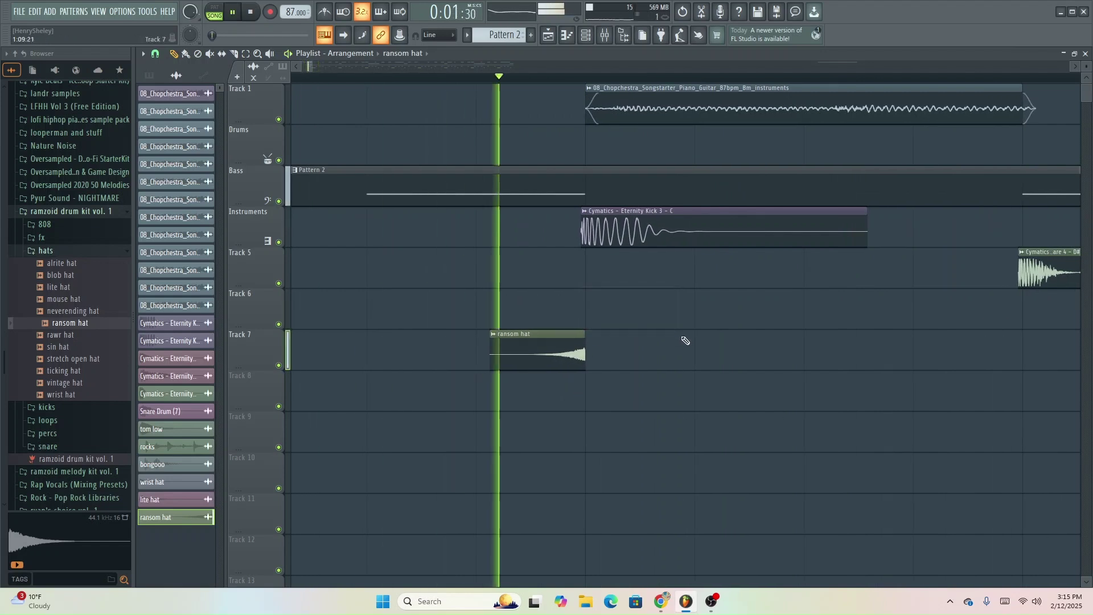
# - Route the ransom hat sample to mixer insert 3 and stop playback
pyautogui.doubleClick(563, 345)
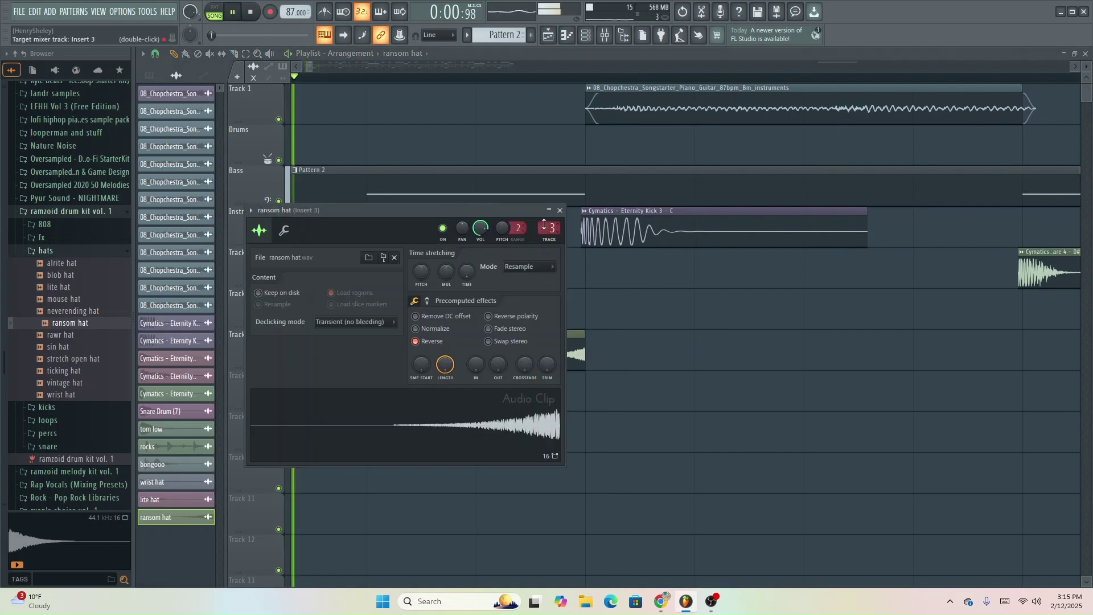
pyautogui.click(560, 210)
pyautogui.press('space')
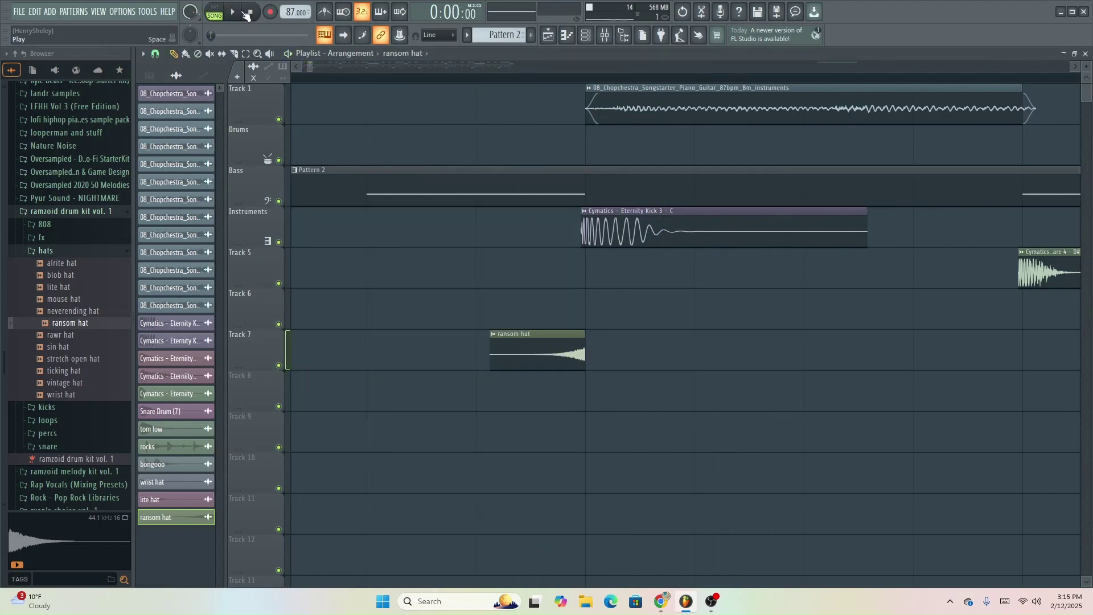
# - Reverse the instruments #3 clip at bar 17 on Track 9 without making the clip unique
pyautogui.scroll(-3, 634, 366)
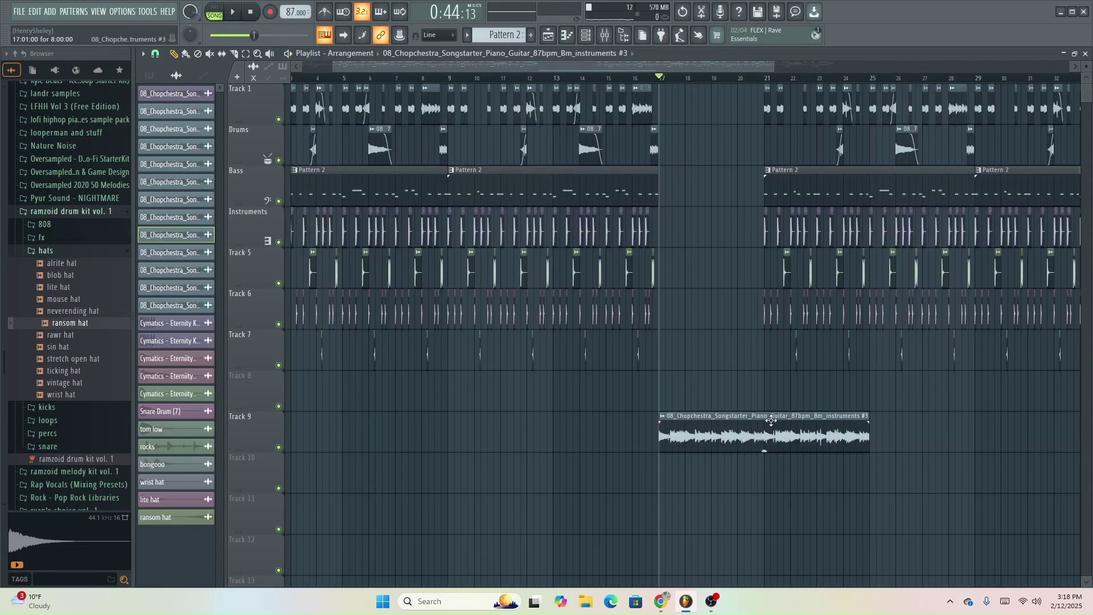
pyautogui.click(664, 423)
pyautogui.click(688, 519)
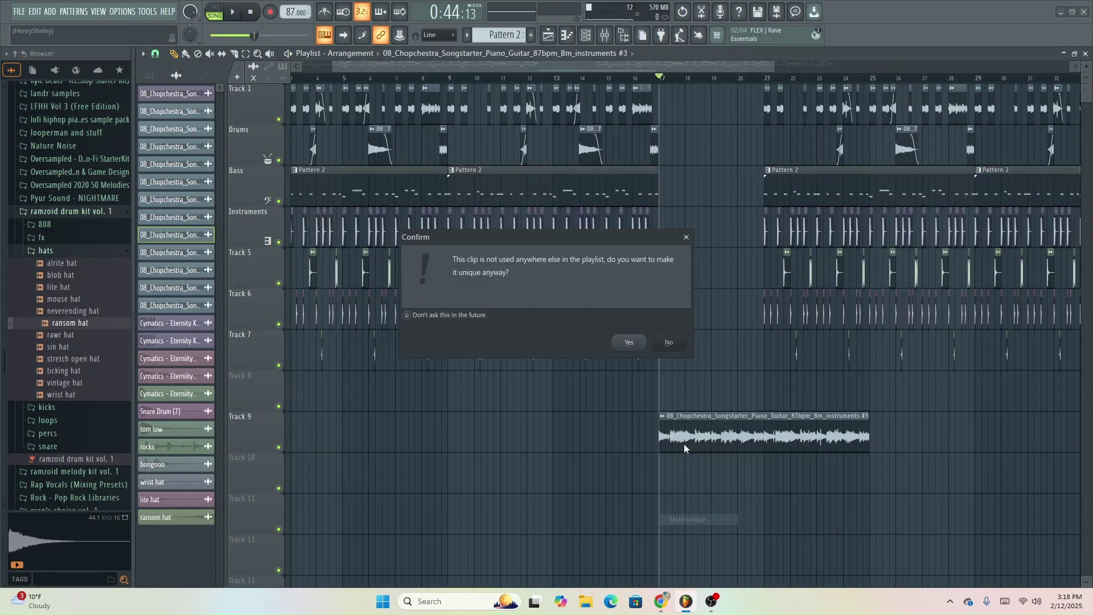
pyautogui.click(673, 342)
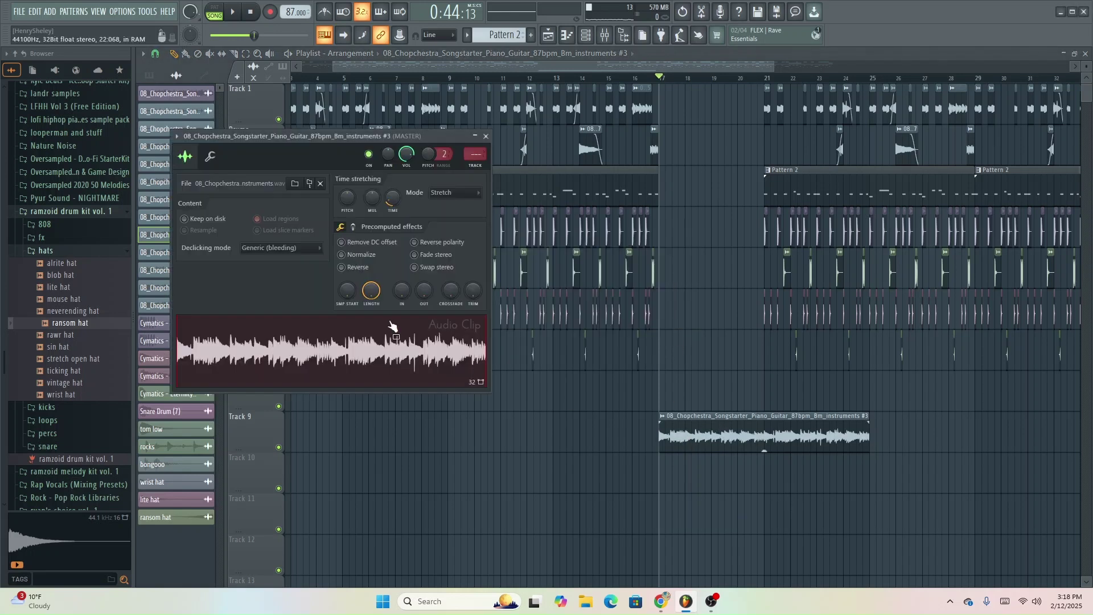
pyautogui.click(342, 268)
pyautogui.click(486, 137)
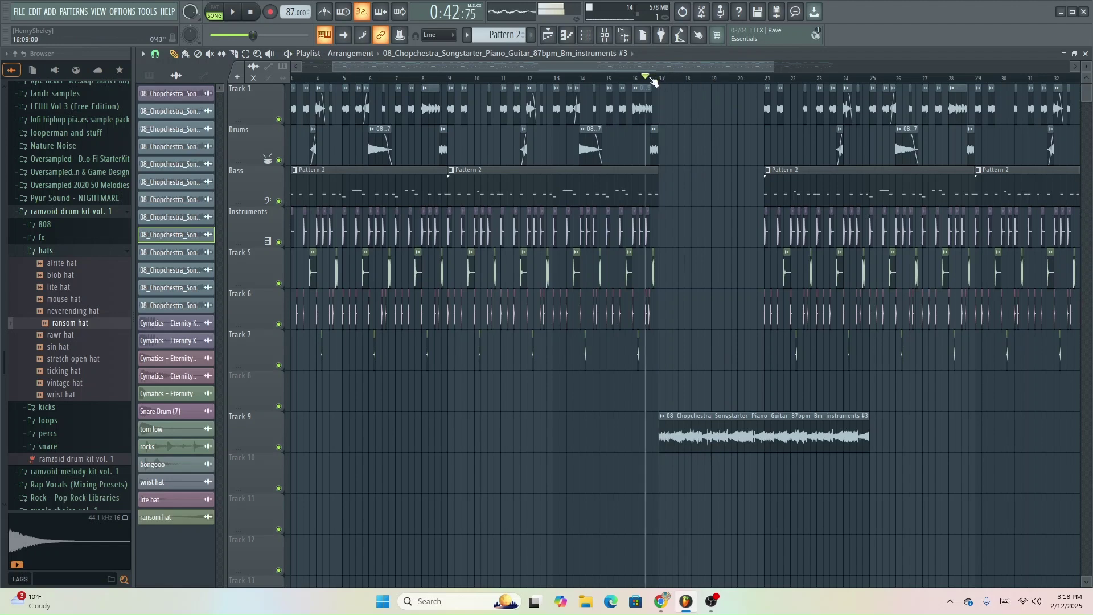
# - Play the transition into bar 17 to review how the instruments #3 section on Track 9 follows the drums
pyautogui.press('space')
pyautogui.scroll(3, 649, 285)
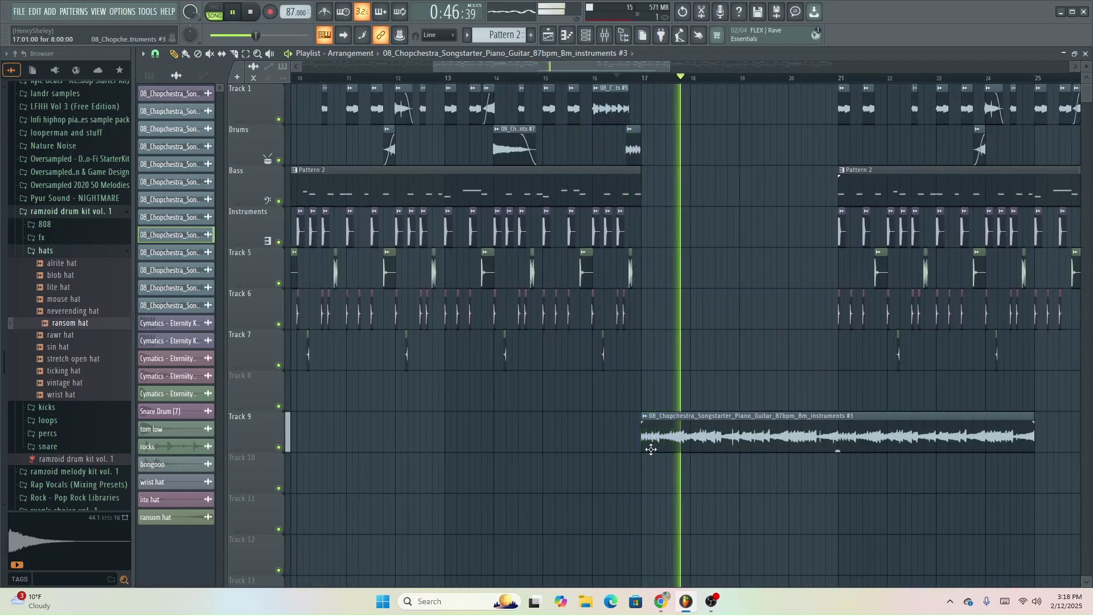
pyautogui.moveTo(642, 444); pyautogui.dragTo(662, 444)
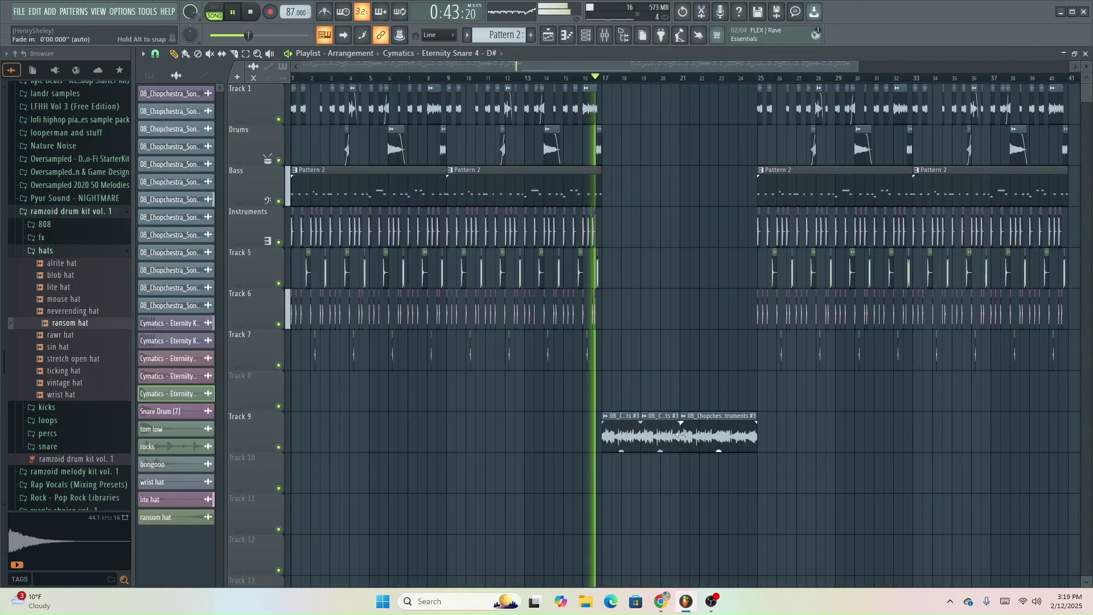
pyautogui.scroll(3, 668, 523)
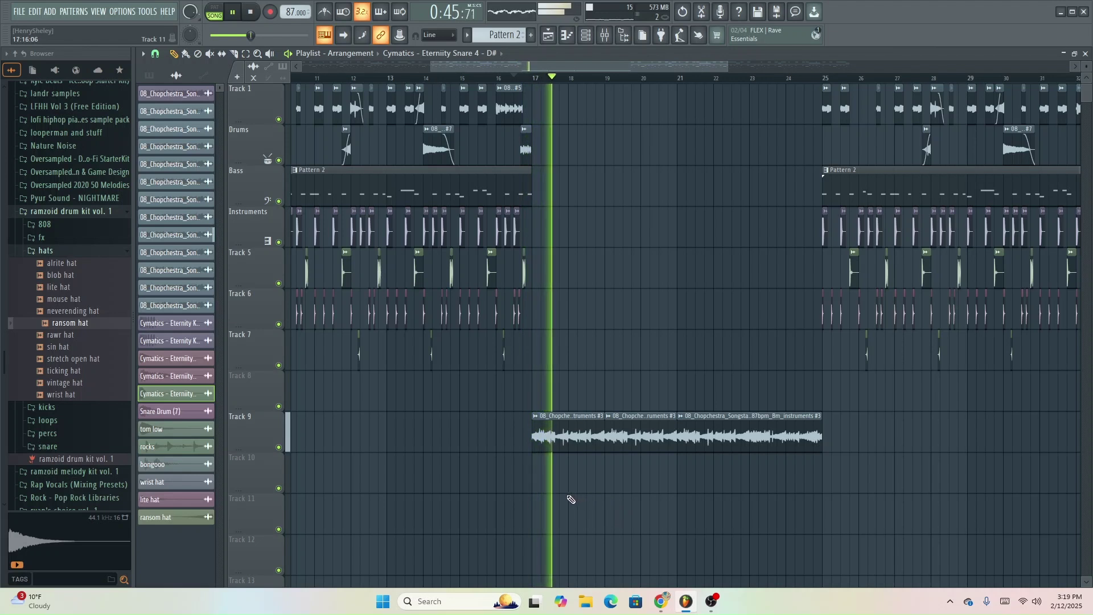
pyautogui.doubleClick(510, 230)
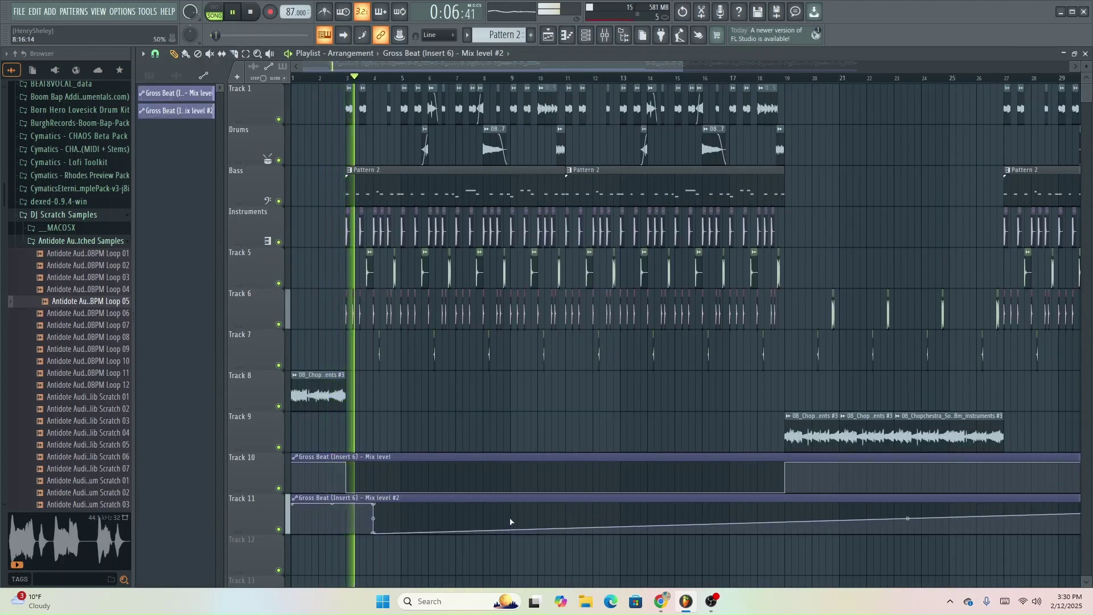
# - Lower the Gross Beat Mix level #2 automation on Track 11 to its minimum around bar 9
pyautogui.moveTo(510, 522); pyautogui.dragTo(511, 553)
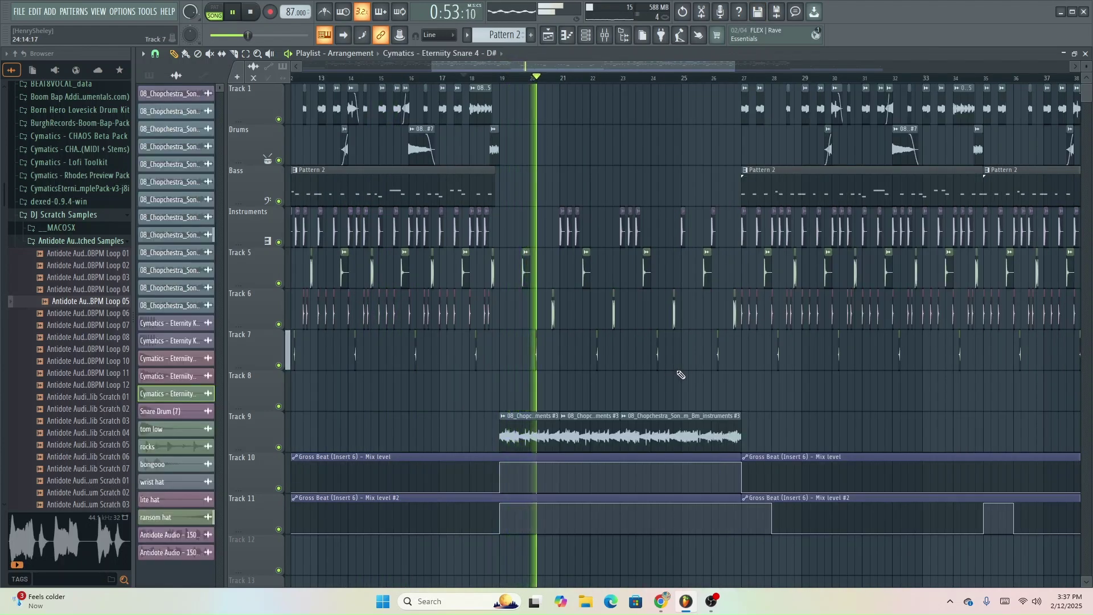
# - Add Cymatics Eternity Kick 3 clips on the second and third beats of bar 25 in the Instruments track
pyautogui.scroll(2, 681, 375)
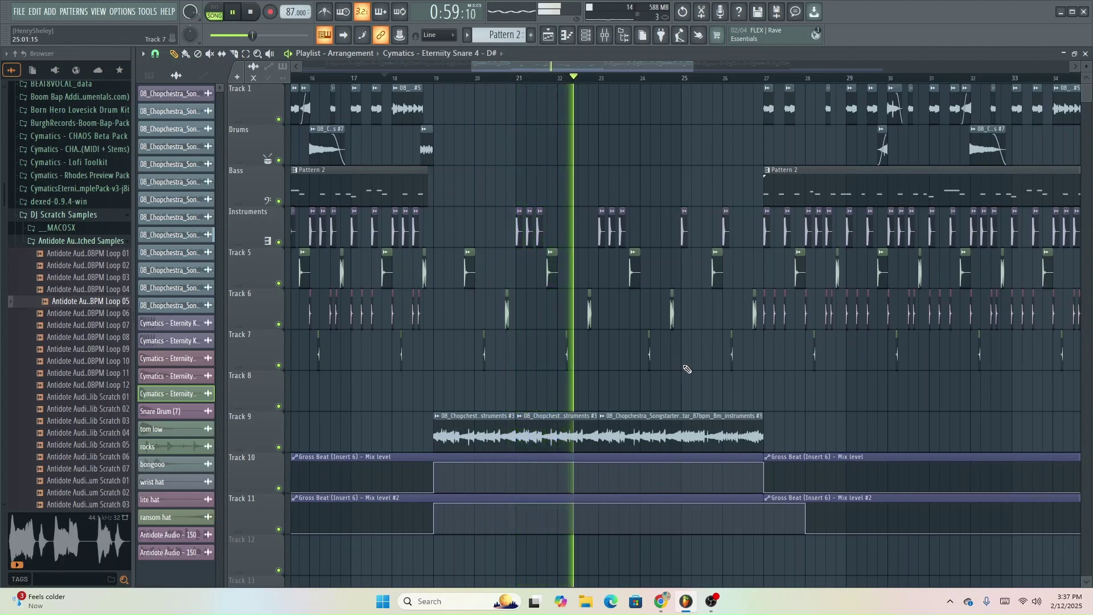
pyautogui.scroll(5, 687, 369)
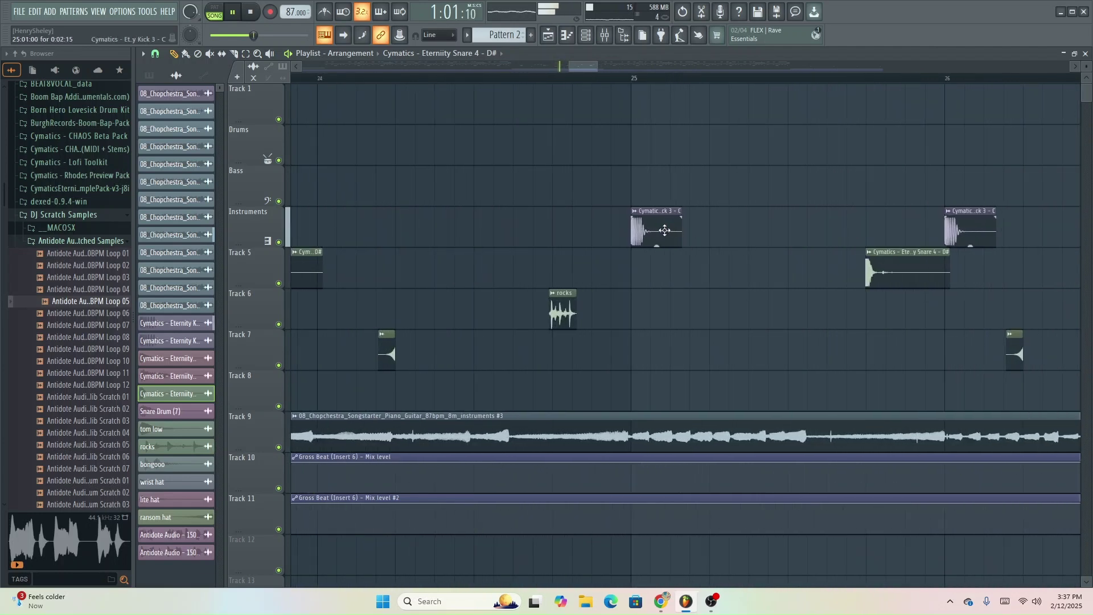
pyautogui.click(665, 230)
pyautogui.click(712, 226)
pyautogui.click(796, 226)
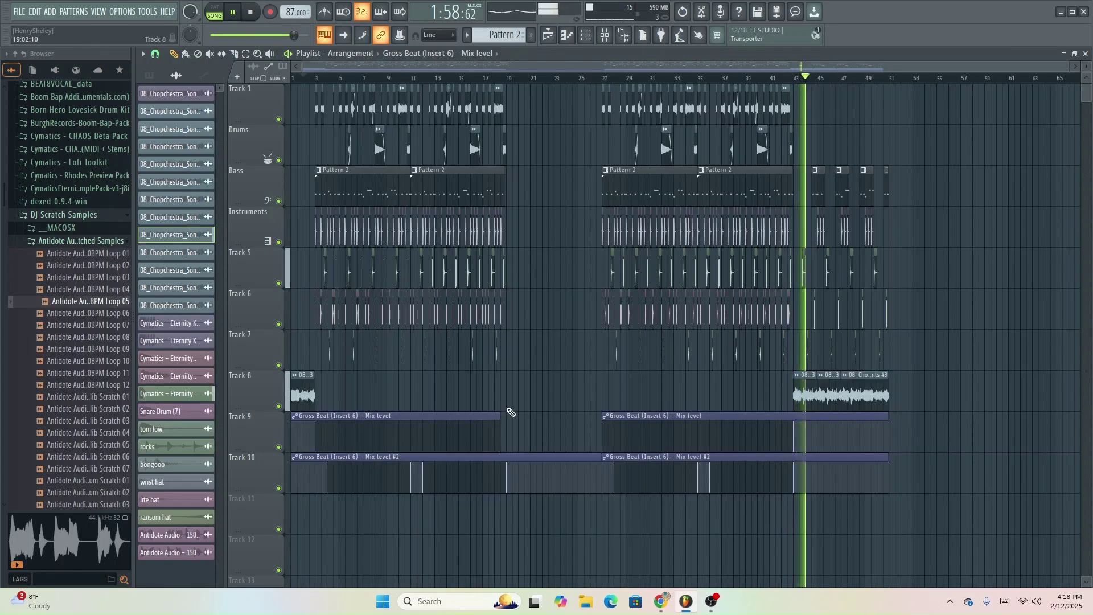
# - Shorten the first Gross Beat Mix level #2 automation clip on Track 10 to end level with the Mix level clip on Track 9
pyautogui.scroll(3, 691, 456)
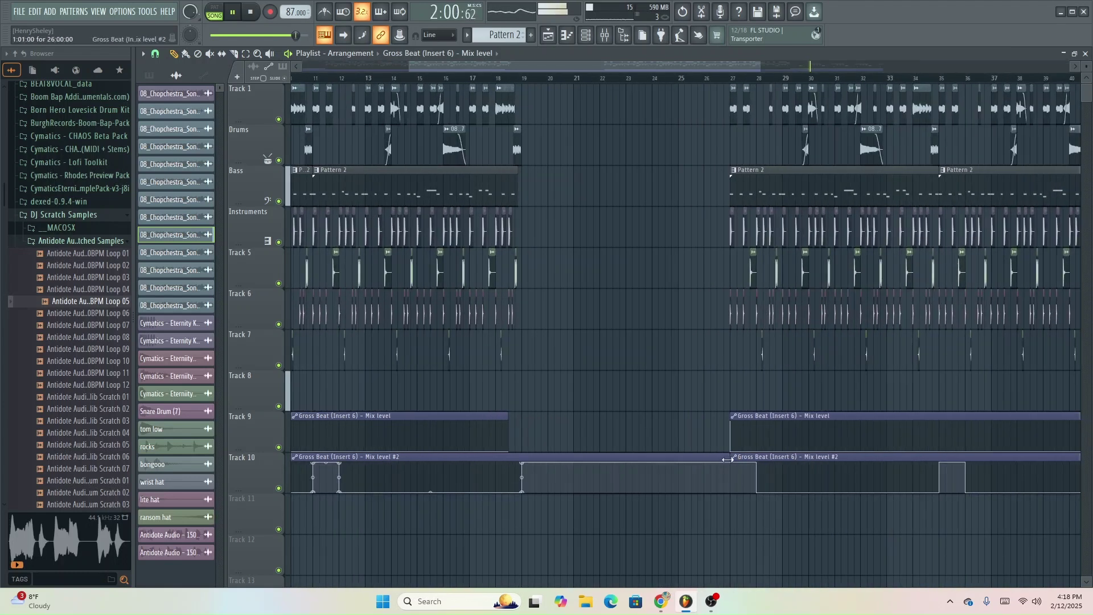
pyautogui.moveTo(727, 459); pyautogui.dragTo(500, 460)
pyautogui.scroll(-3, 506, 399)
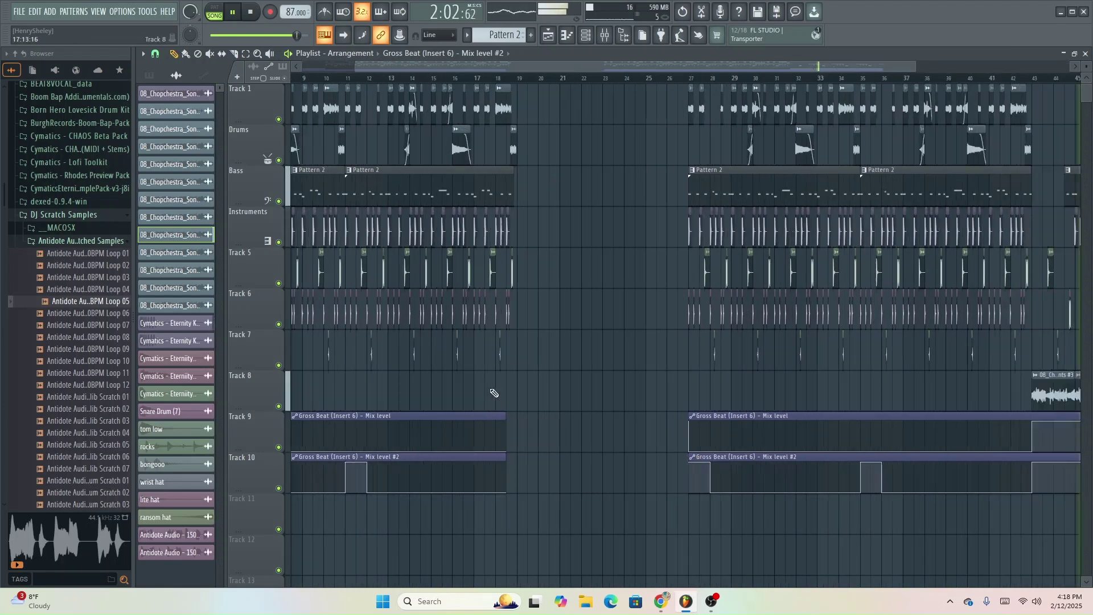
# - Select all clips from bar 27 onward on every track and move them back to start at bar 19
pyautogui.click(246, 53)
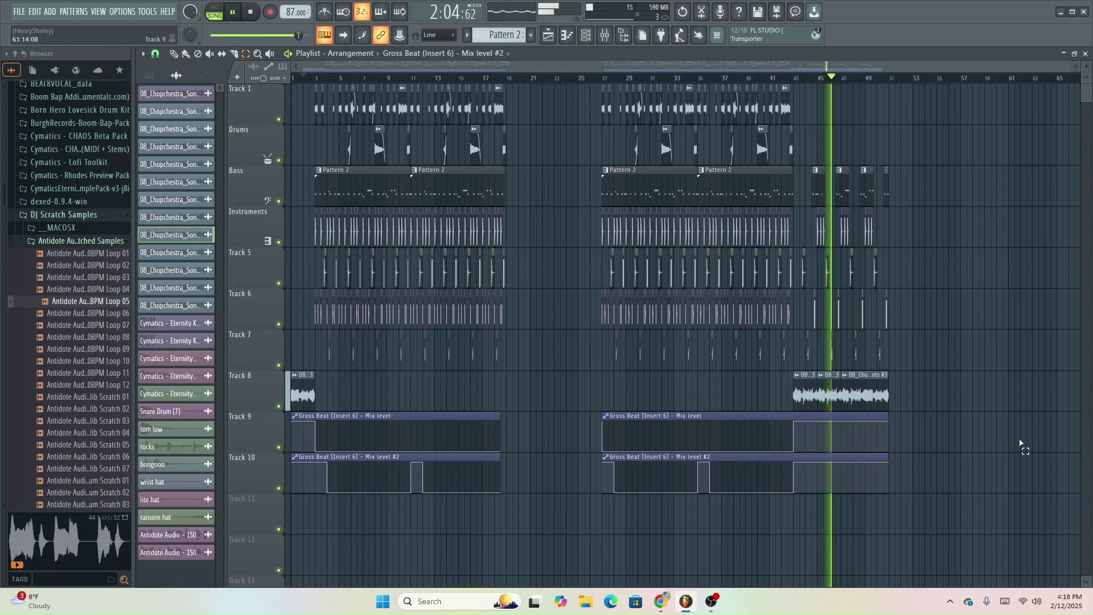
pyautogui.moveTo(1031, 533); pyautogui.dragTo(563, 91)
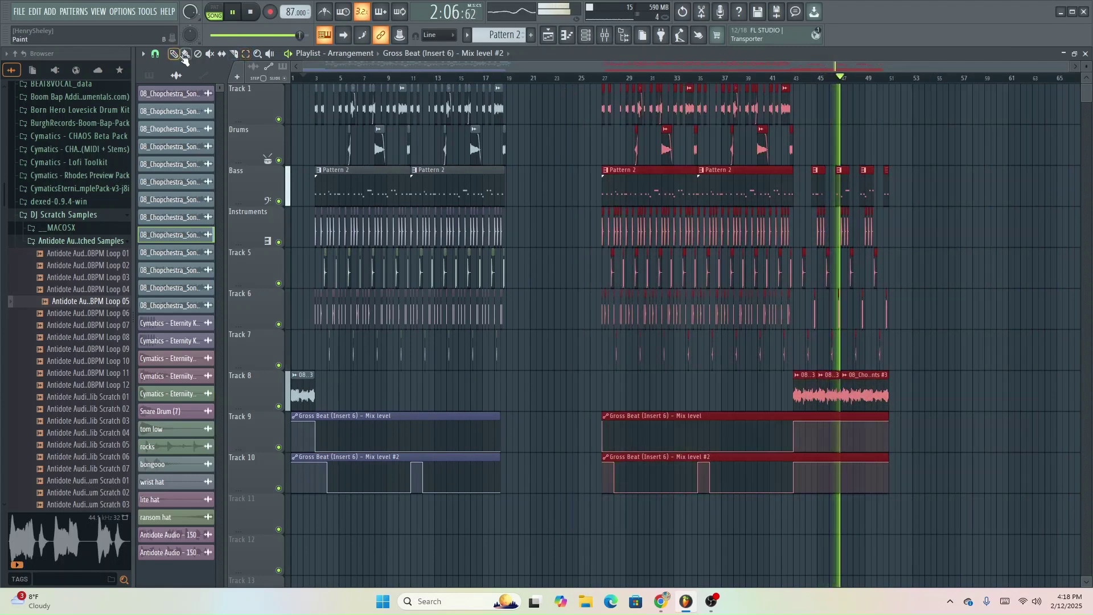
pyautogui.moveTo(626, 174); pyautogui.dragTo(530, 177)
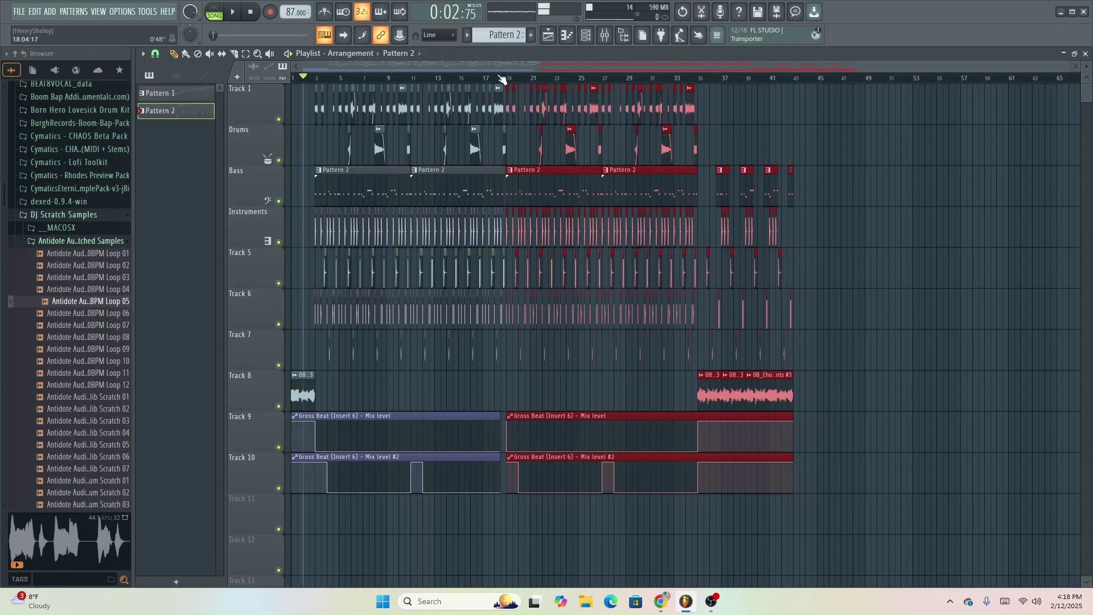
# - Play from bar 18 to check the transition into the moved section at bar 19
pyautogui.click(500, 79)
pyautogui.scroll(4, 501, 535)
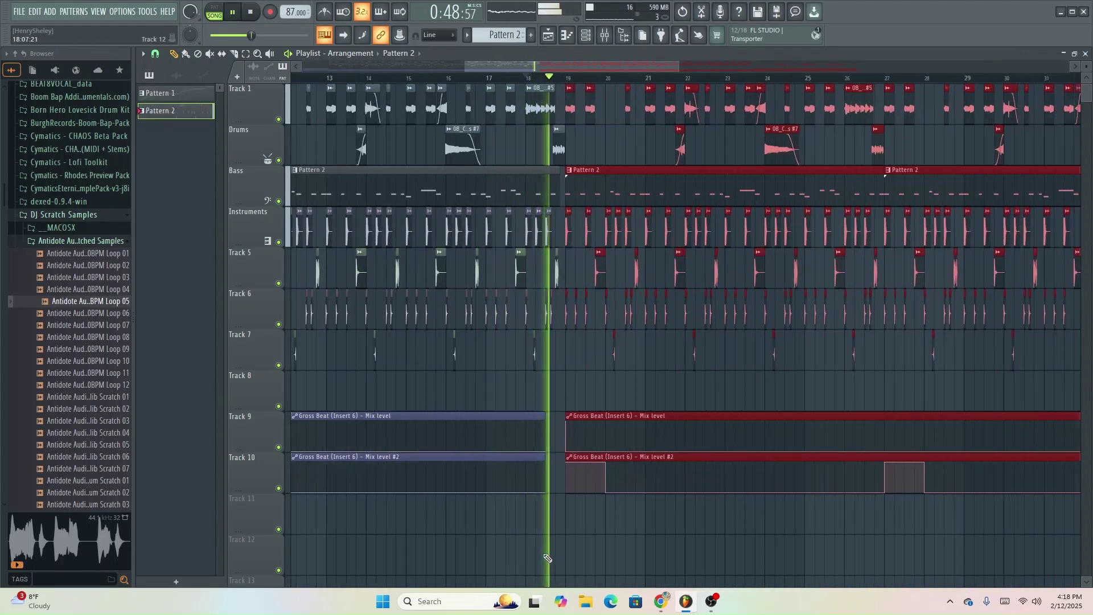
pyautogui.scroll(2, 547, 557)
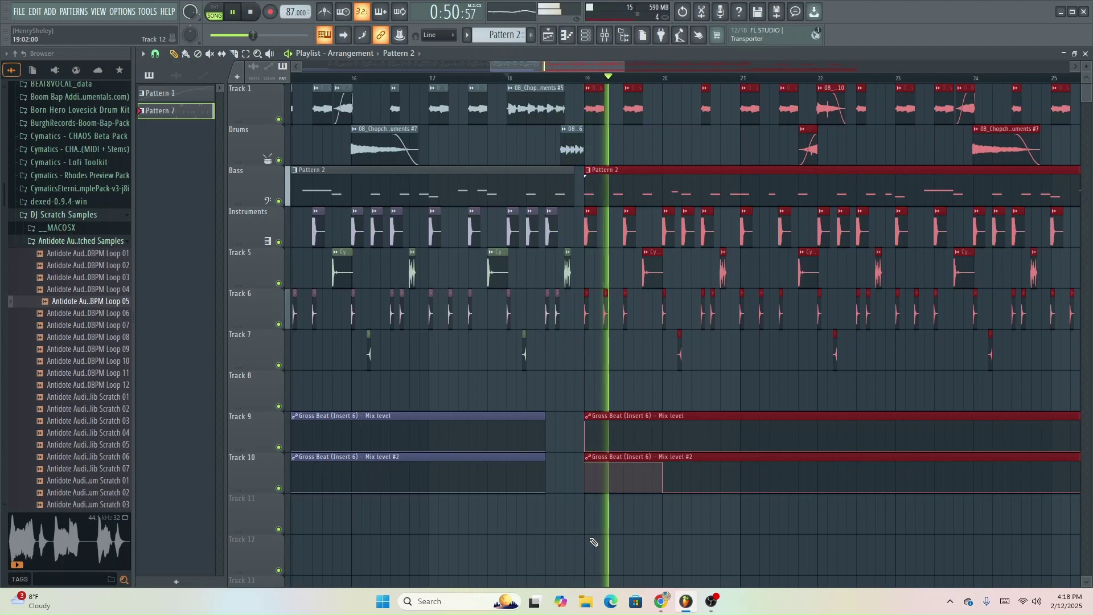
pyautogui.scroll(-4, 583, 478)
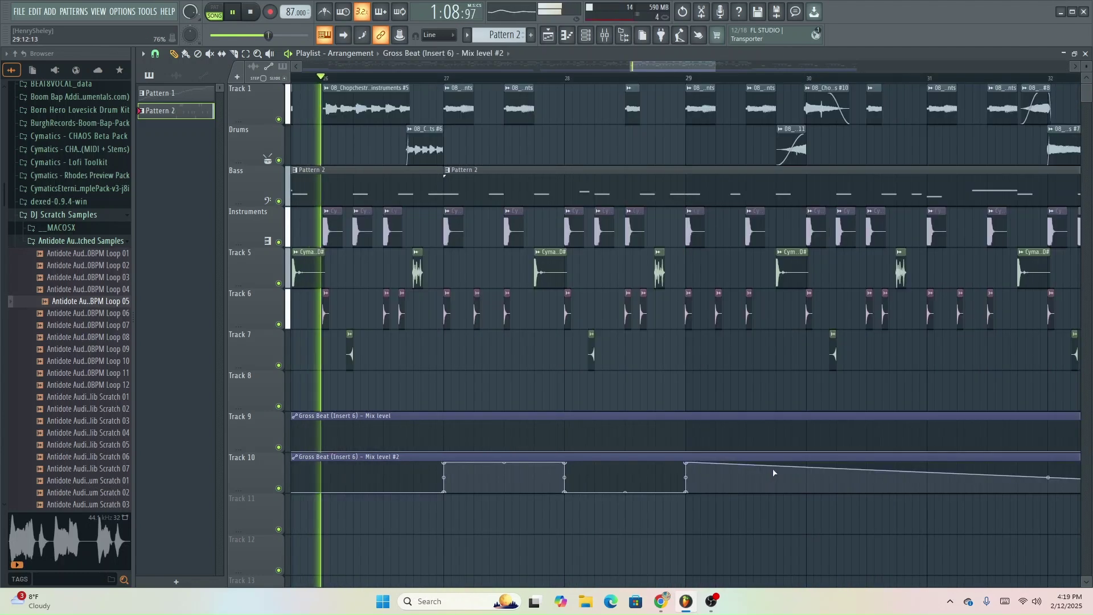
# - Drop the Gross Beat Mix level #2 automation on Track 10 to 0% at 29:14:00
pyautogui.moveTo(776, 462); pyautogui.dragTo(785, 547)
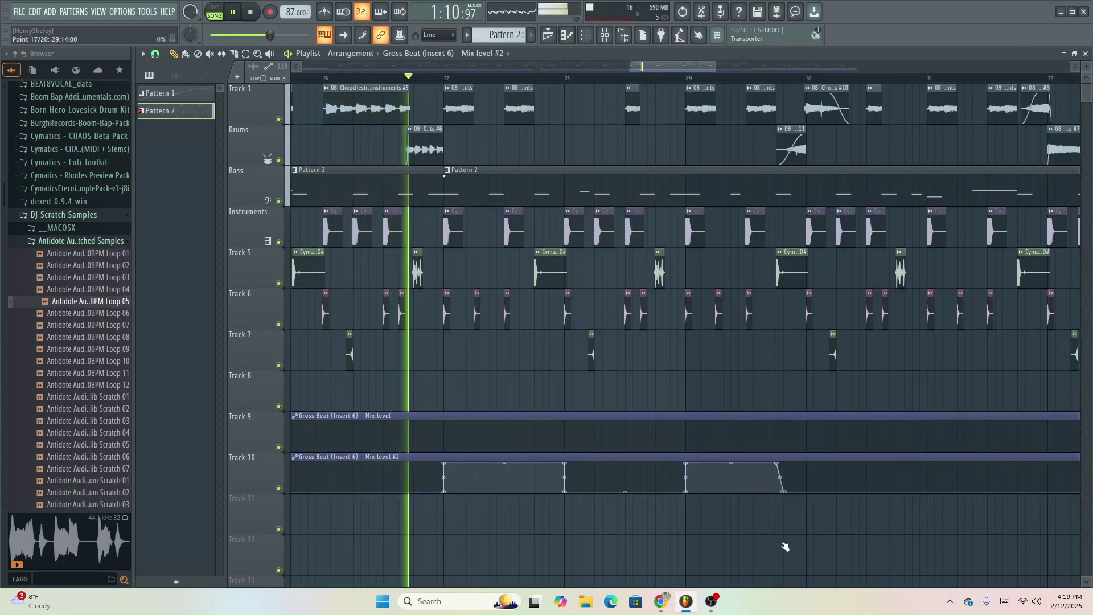
pyautogui.scroll(-5, 712, 555)
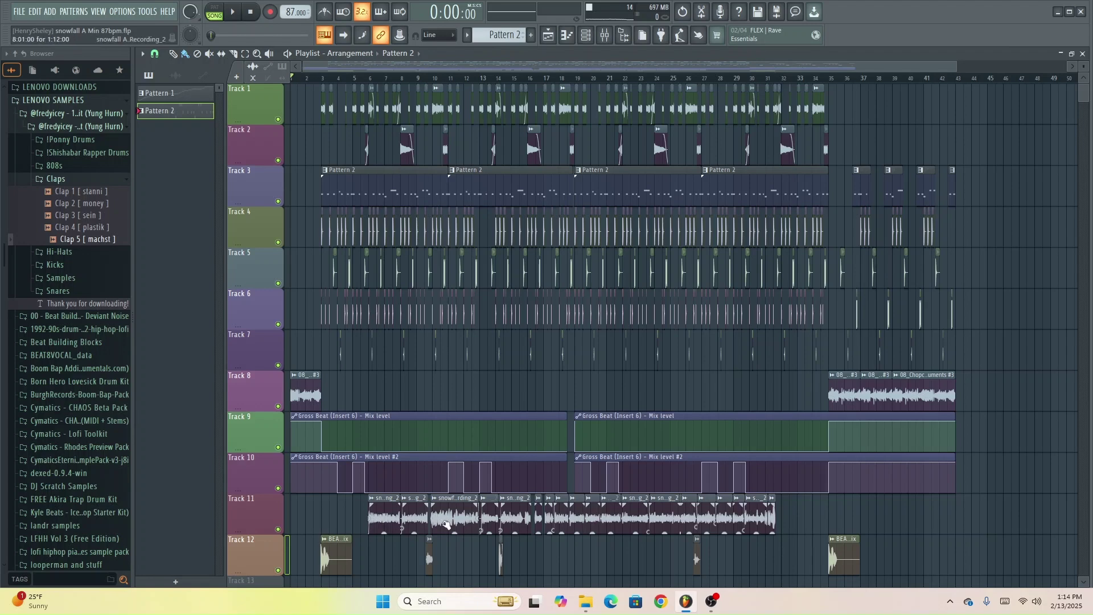
pyautogui.keyDown('ctrl'); pyautogui.scroll(2, 425, 548); pyautogui.keyUp('ctrl')
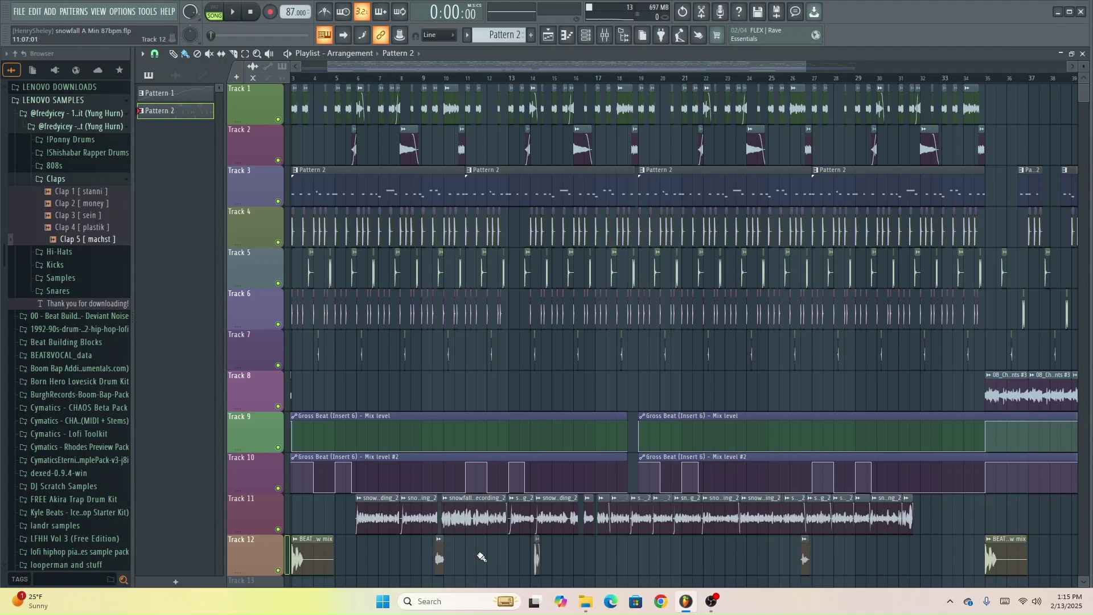
pyautogui.keyDown('ctrl'); pyautogui.scroll(-3, 663, 557); pyautogui.keyUp('ctrl')
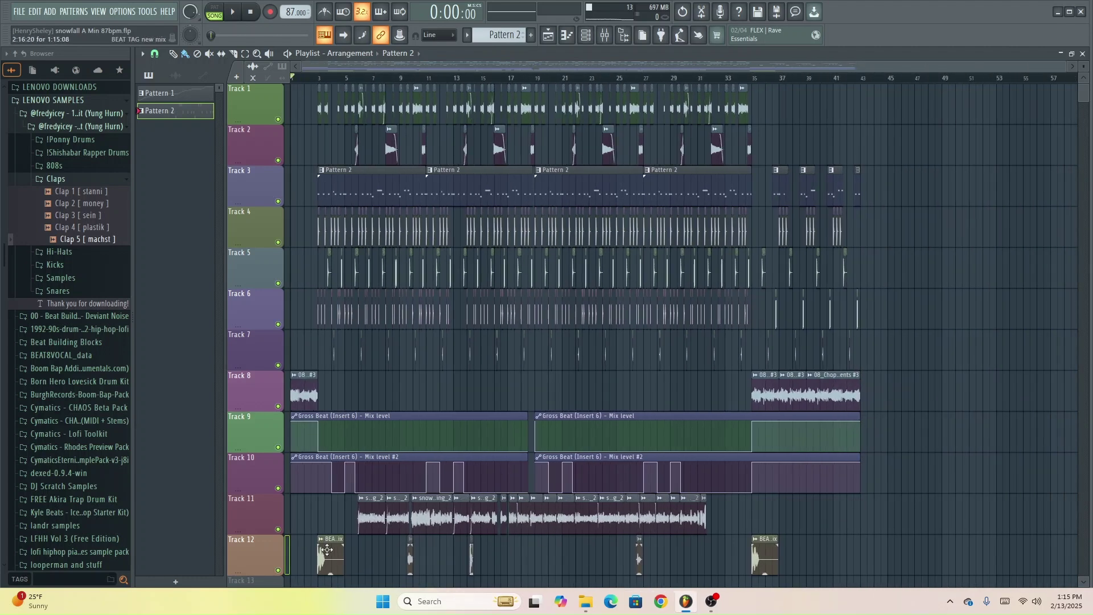